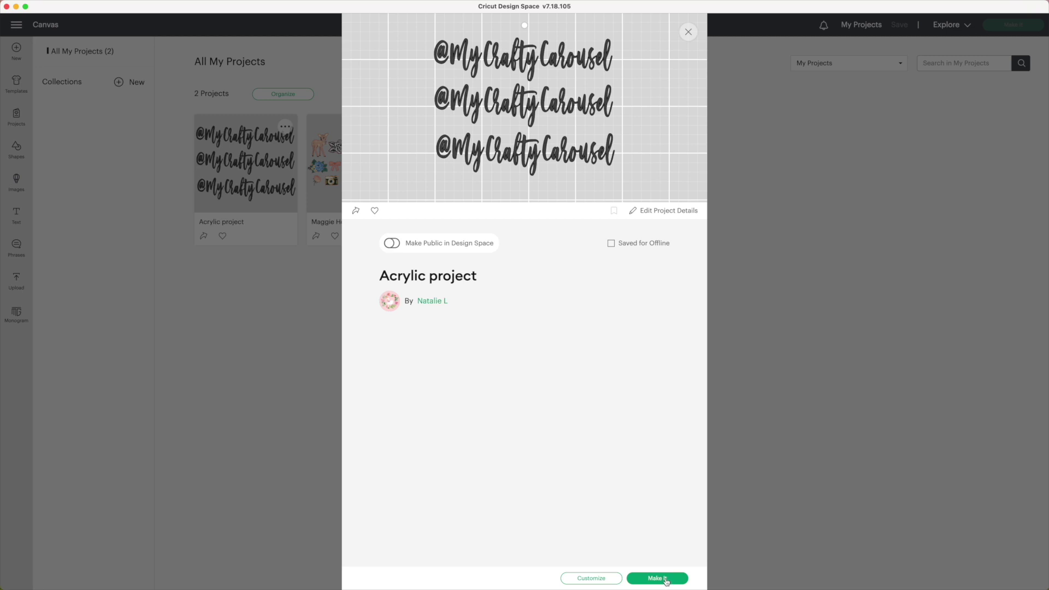
- Open the Acrylic project for customizing on the canvas and hide its attached three-line lettering
{"action": "left_click", "coordinate": [665, 582]}
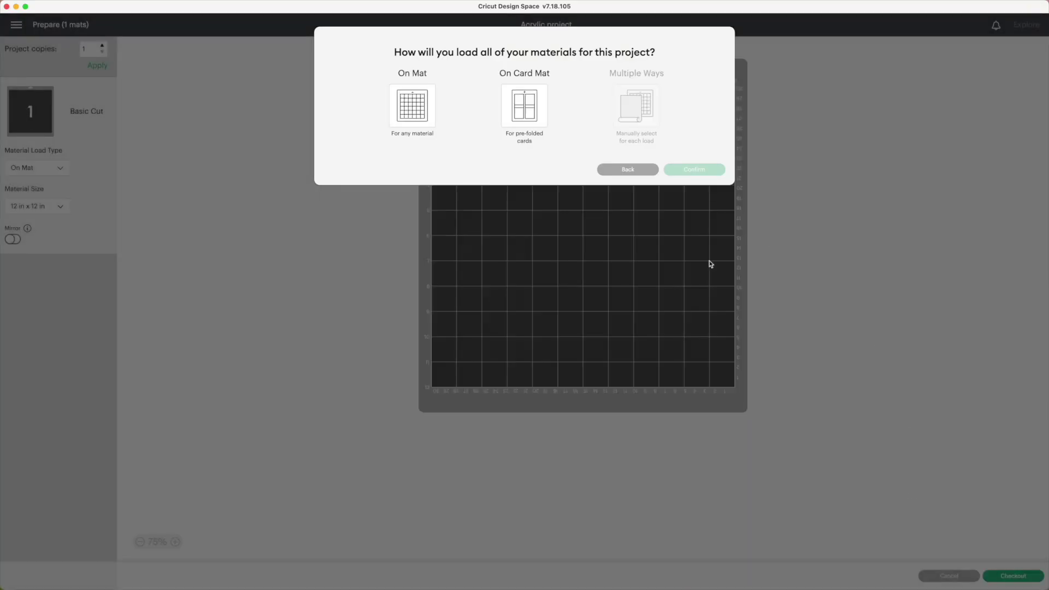
{"action": "left_click", "coordinate": [628, 170]}
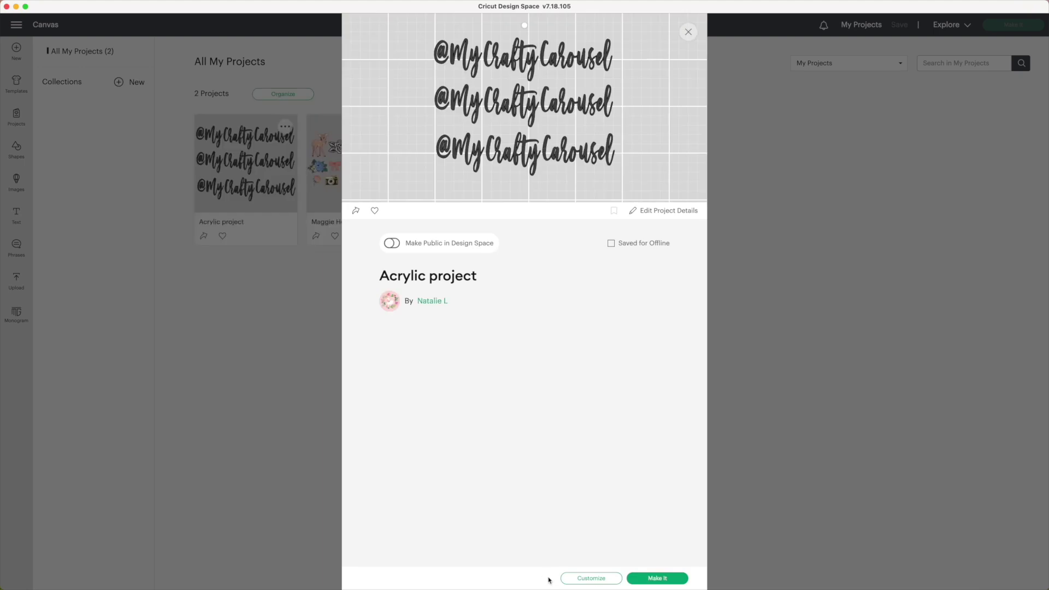
{"action": "left_click", "coordinate": [578, 580]}
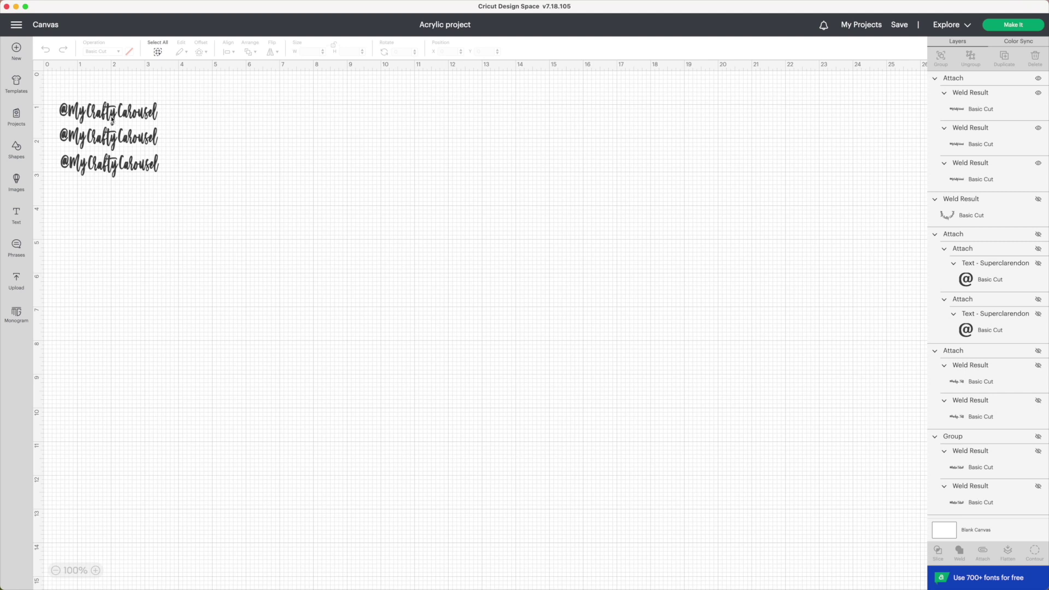
{"action": "left_click", "coordinate": [147, 121]}
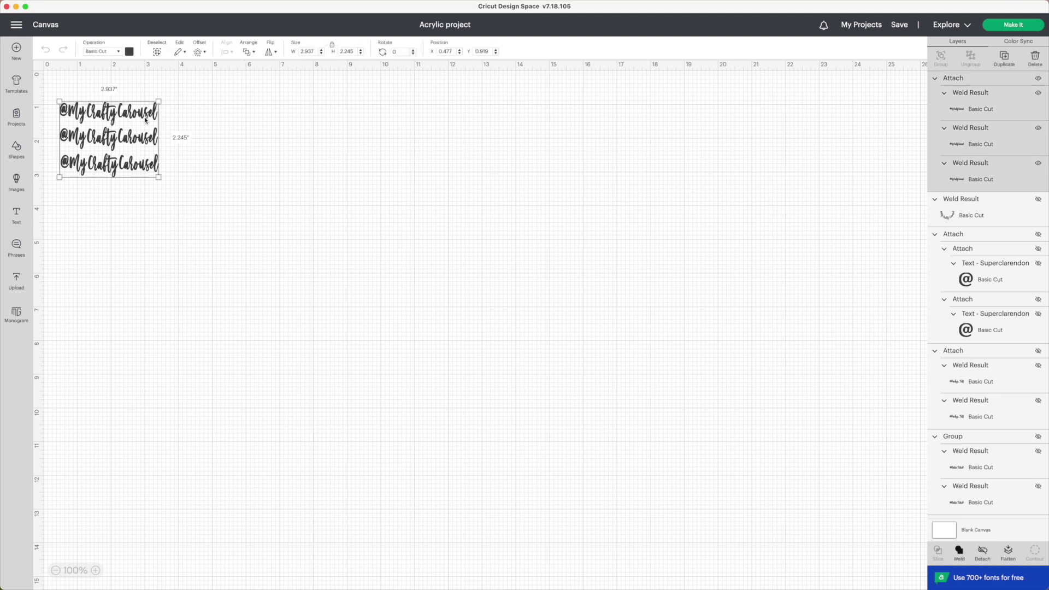
{"action": "left_click", "coordinate": [1039, 80]}
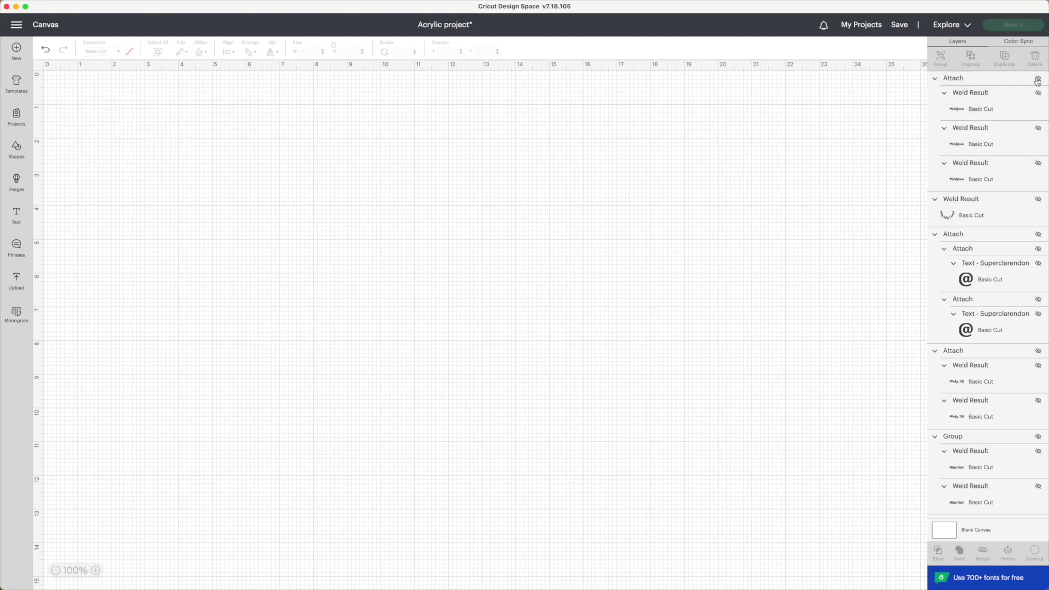
- Start an image upload with "instagram logo 3.png" from the Desktop and set its image type to Complex
{"action": "left_click", "coordinate": [17, 281]}
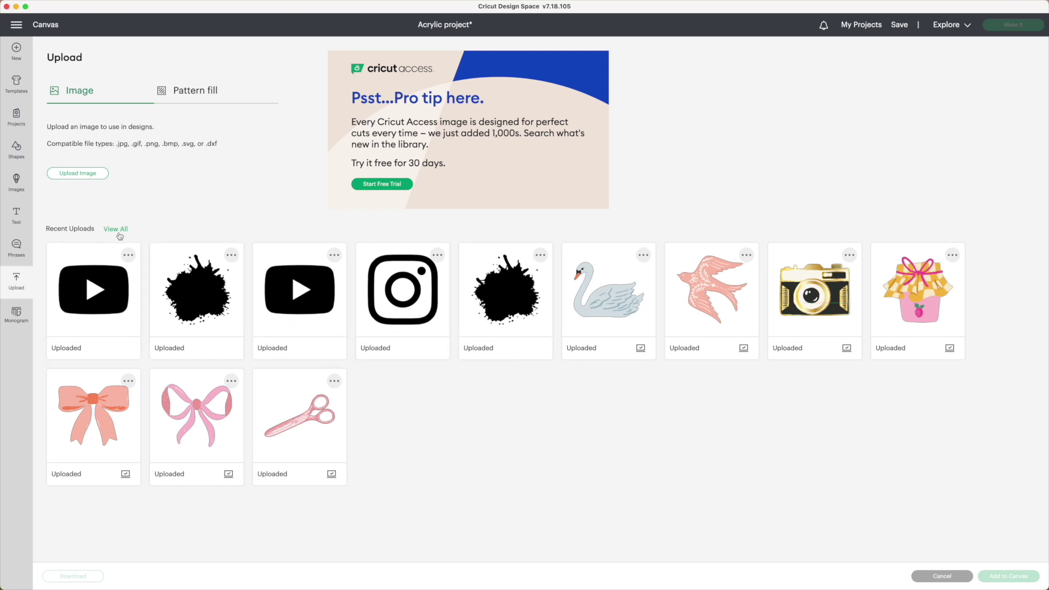
{"action": "left_click", "coordinate": [85, 178]}
{"action": "left_click", "coordinate": [538, 298]}
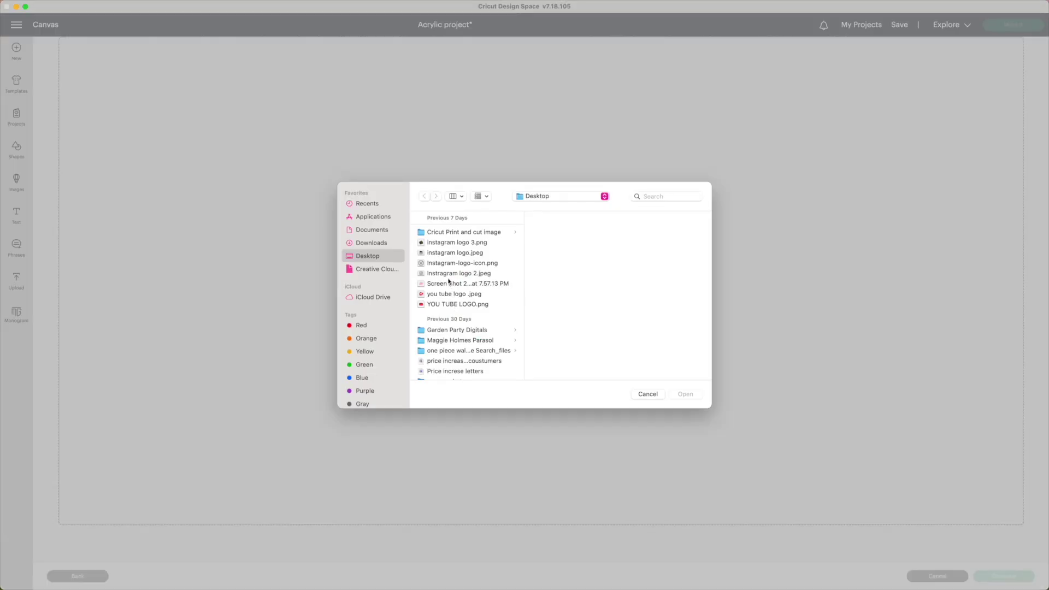
{"action": "left_click", "coordinate": [445, 245]}
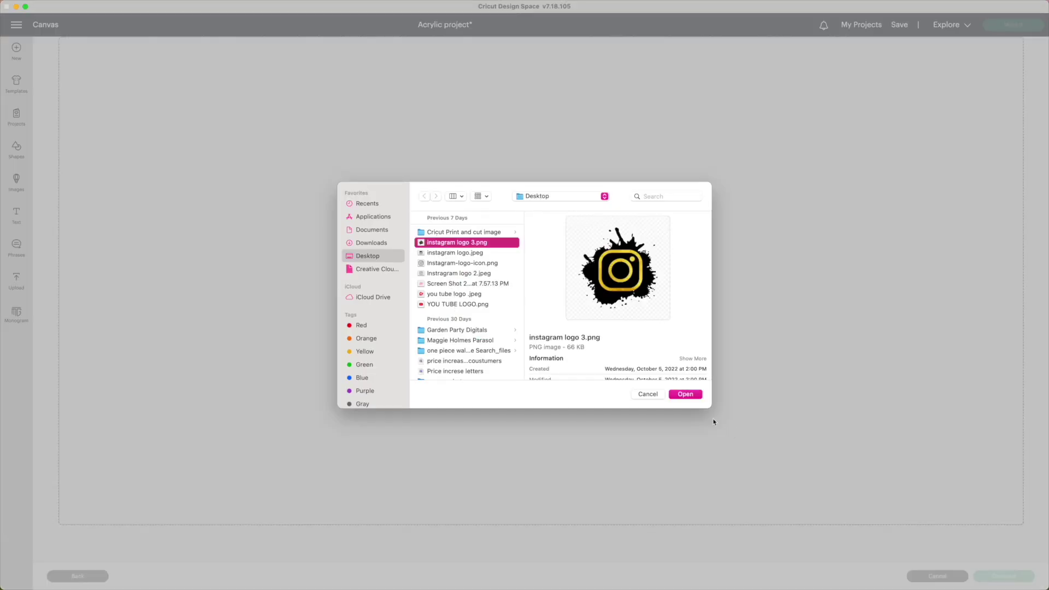
{"action": "left_click", "coordinate": [686, 395]}
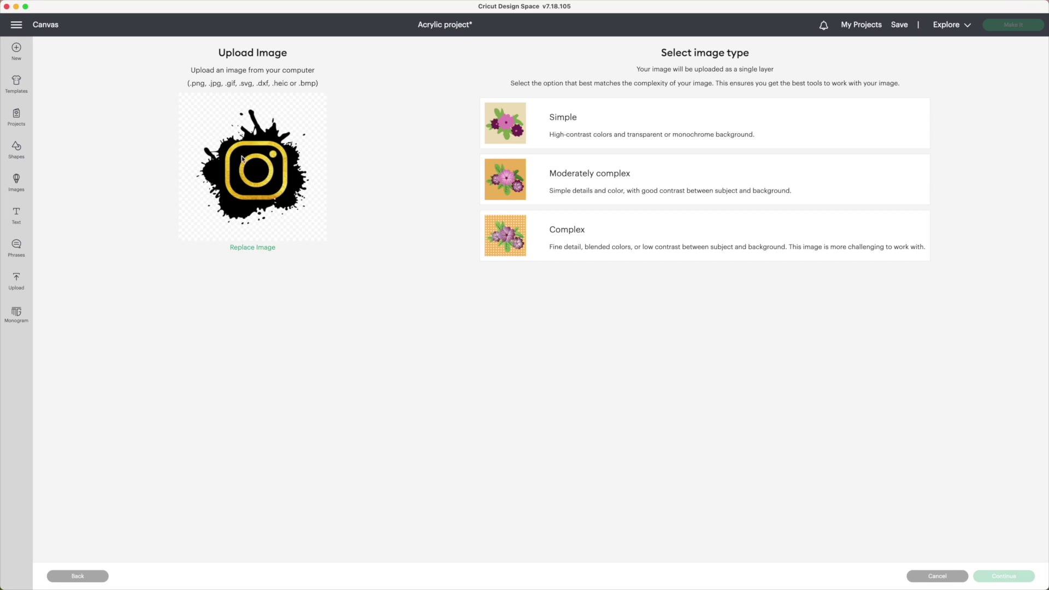
{"action": "left_click", "coordinate": [576, 240]}
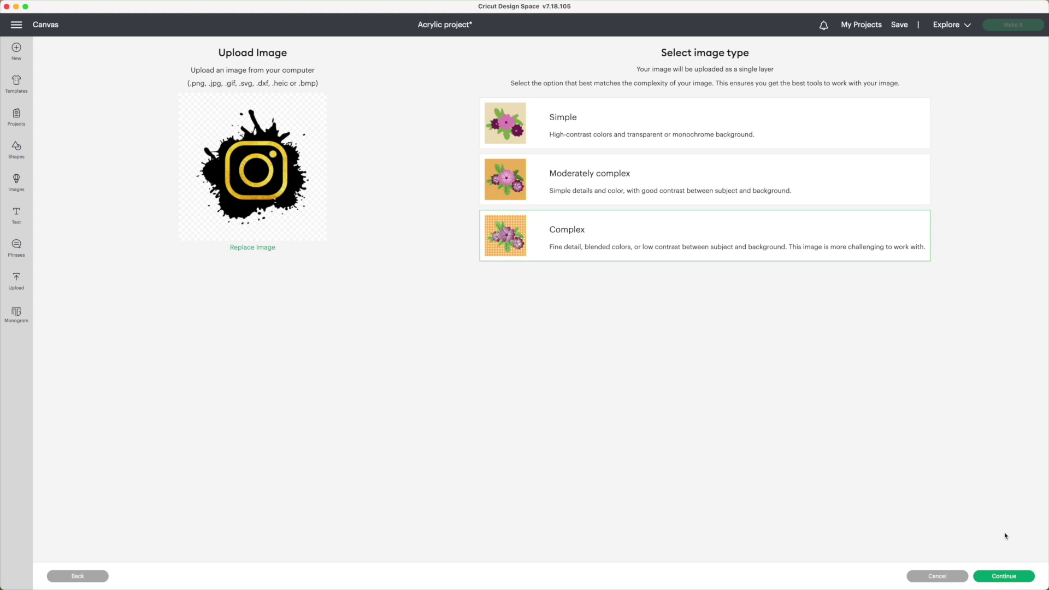
{"action": "left_click", "coordinate": [1005, 578]}
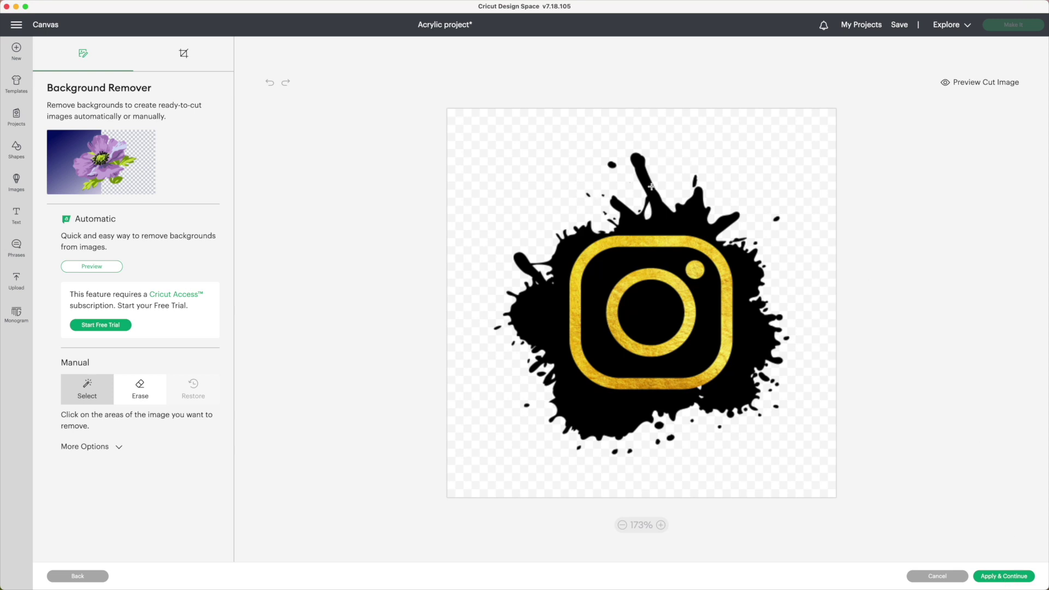
- Remove the background around the Instagram ink splatter and upload it as a Cut Image
{"action": "left_click", "coordinate": [509, 163]}
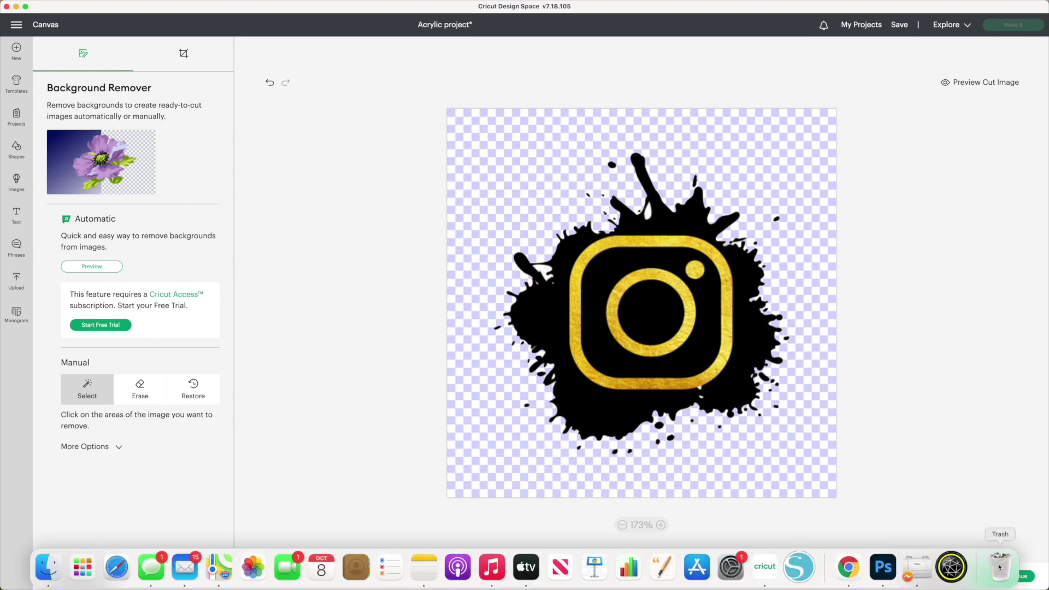
{"action": "left_click", "coordinate": [1020, 578]}
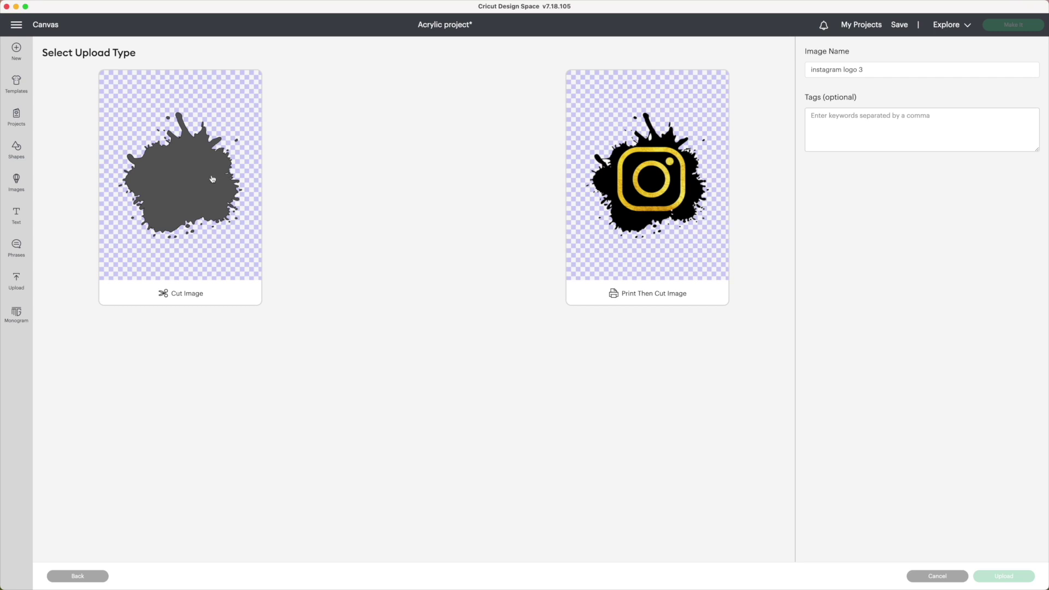
{"action": "left_click", "coordinate": [195, 237]}
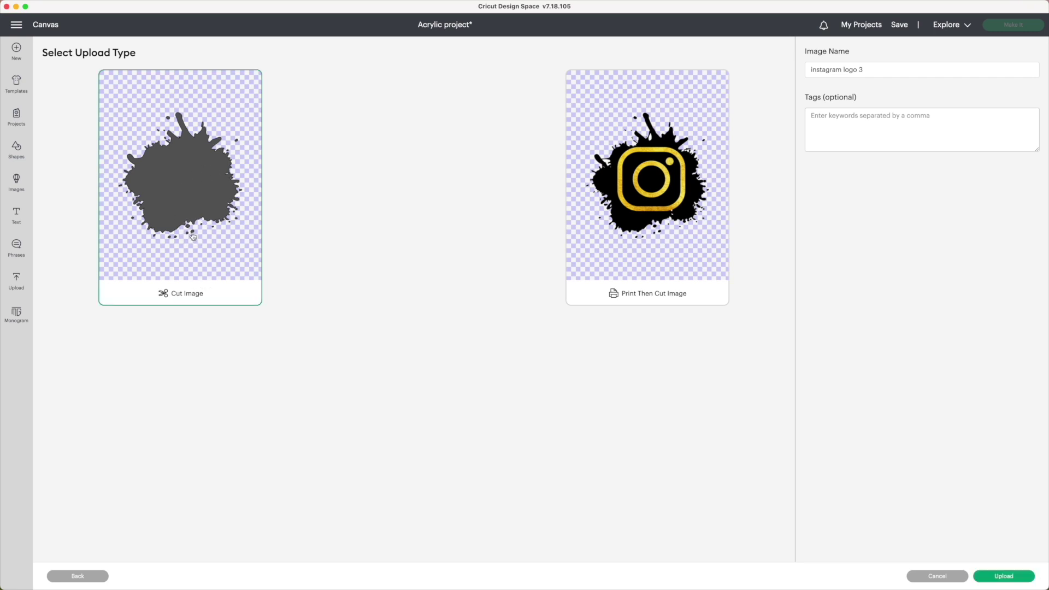
{"action": "left_click", "coordinate": [1001, 577]}
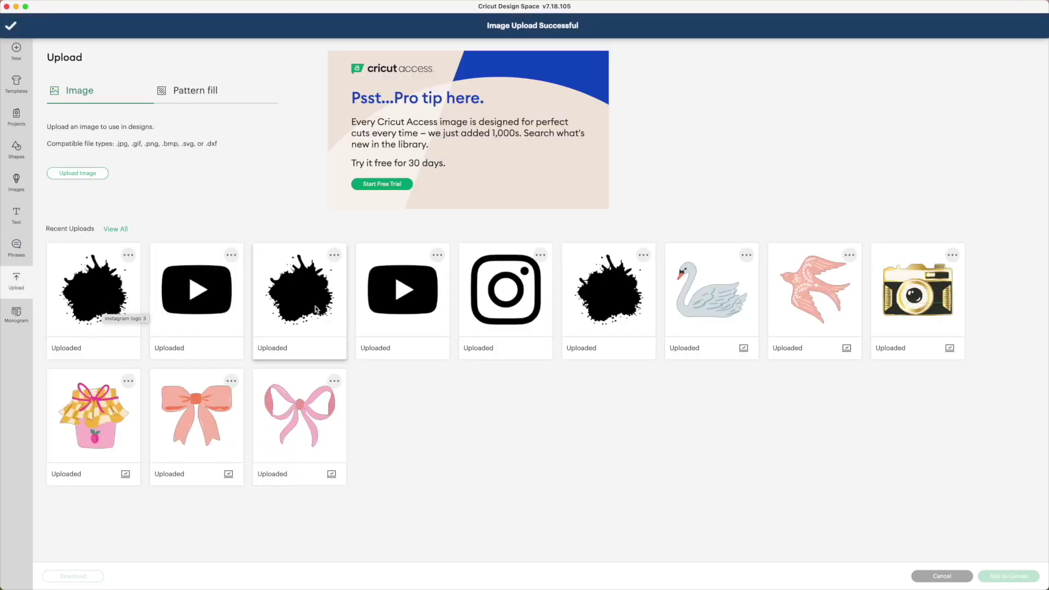
- Start another image upload with "YOU TUBE LOGO.png" from the Desktop and set its image type to Complex
{"action": "left_click", "coordinate": [86, 174]}
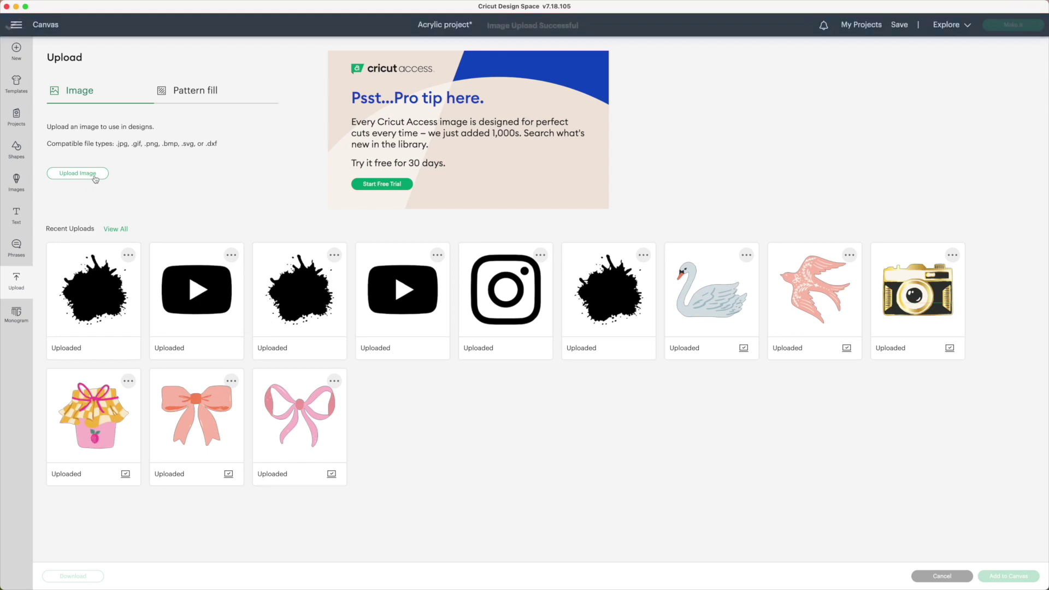
{"action": "left_click", "coordinate": [542, 298]}
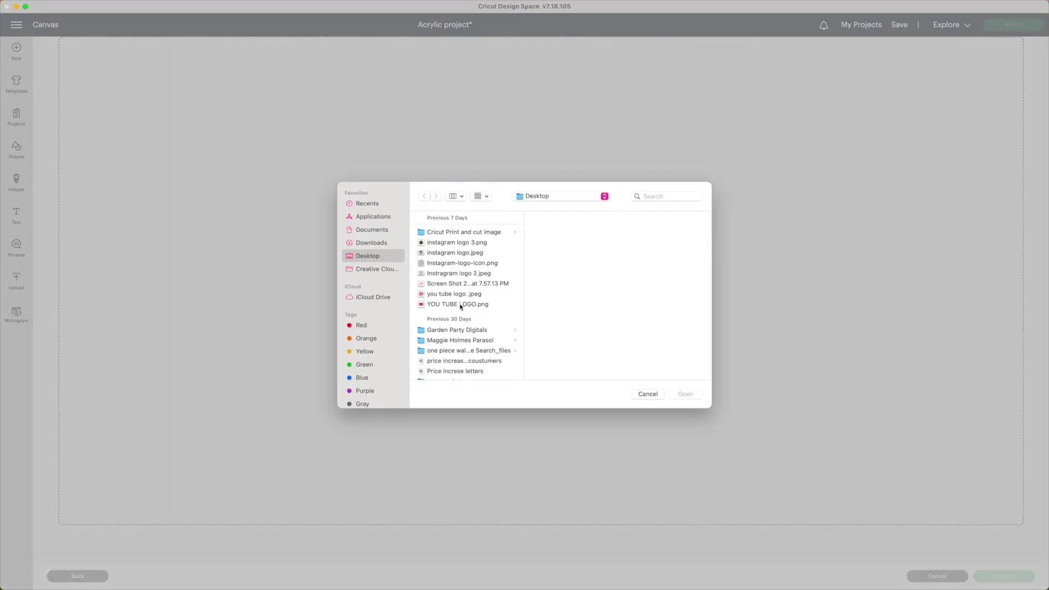
{"action": "left_click", "coordinate": [461, 306]}
{"action": "left_click", "coordinate": [693, 394]}
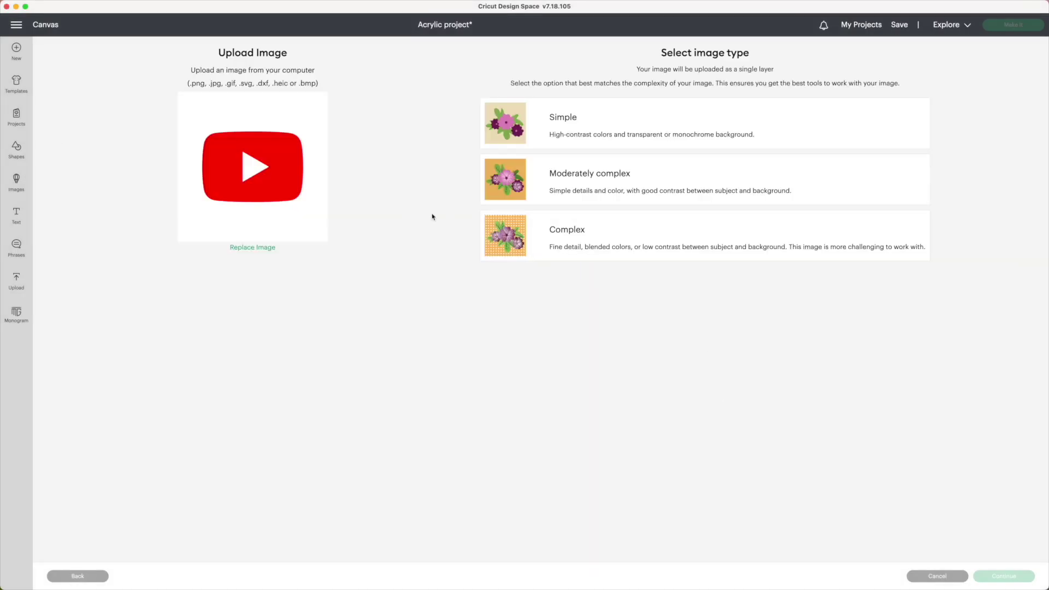
{"action": "left_click", "coordinate": [523, 239]}
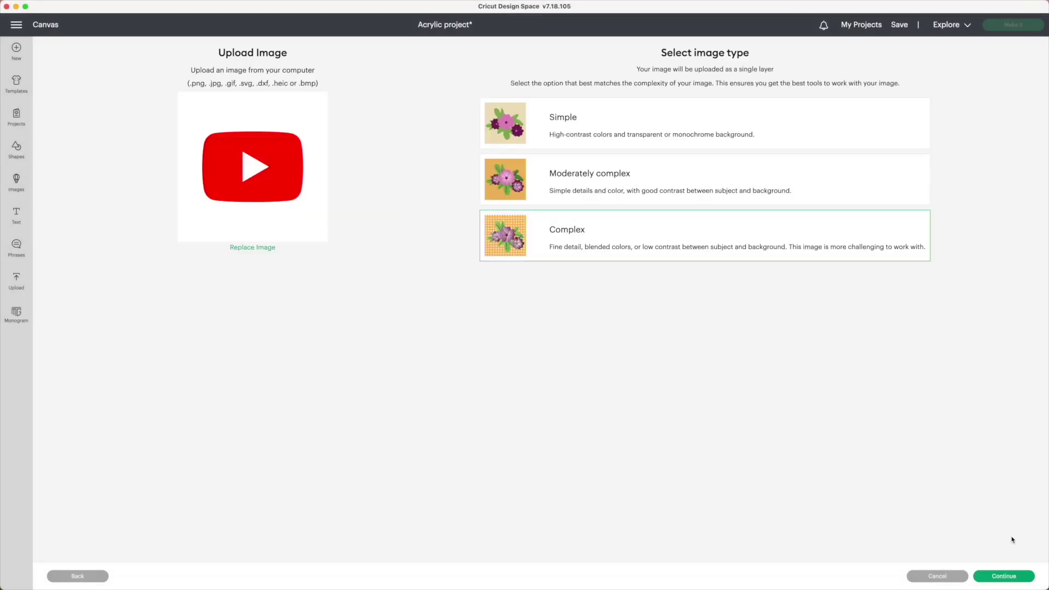
{"action": "left_click", "coordinate": [1005, 577]}
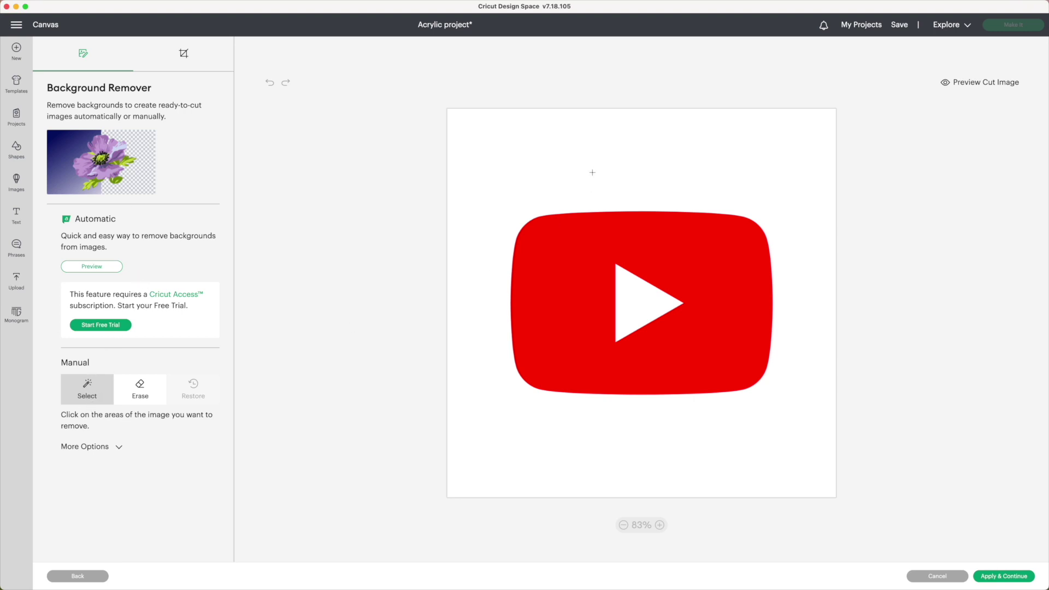
- Remove the YouTube logo's white background and play triangle, choose Cut Image as the upload type, and cancel the upload
{"action": "left_click", "coordinate": [567, 163]}
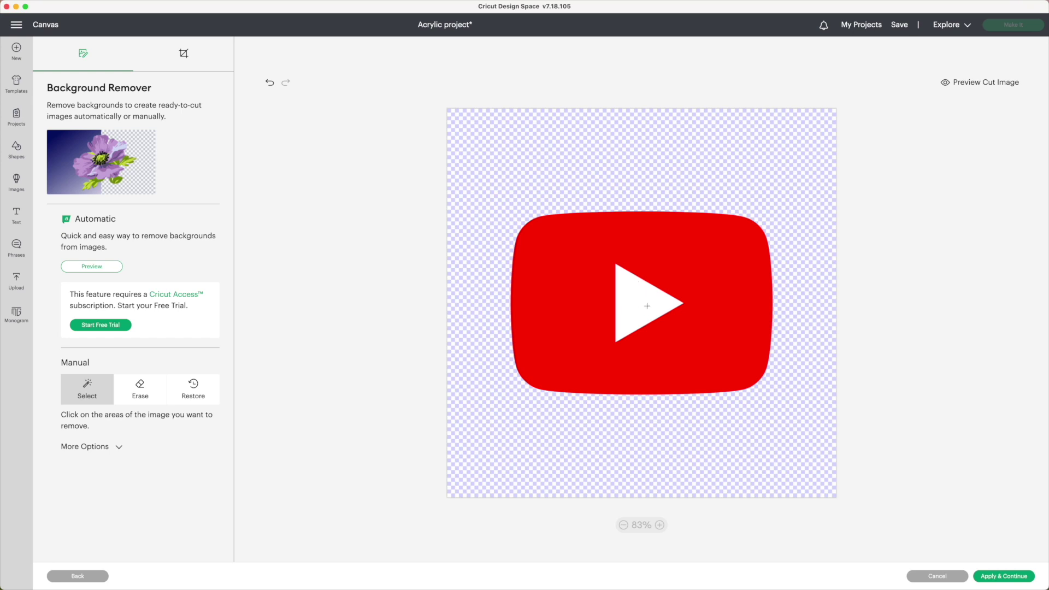
{"action": "left_click", "coordinate": [638, 299]}
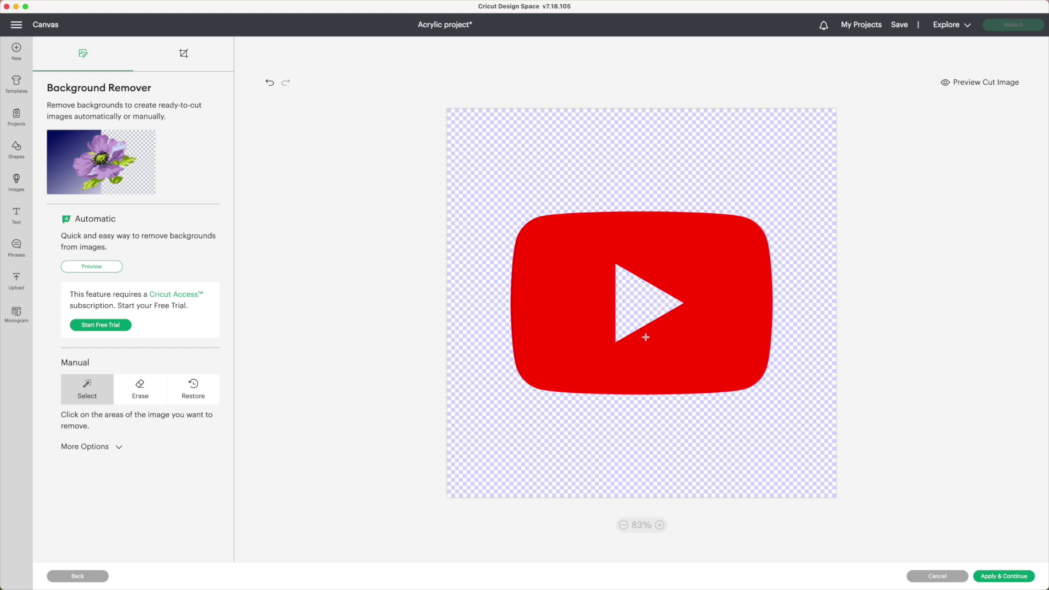
{"action": "left_click", "coordinate": [1000, 577]}
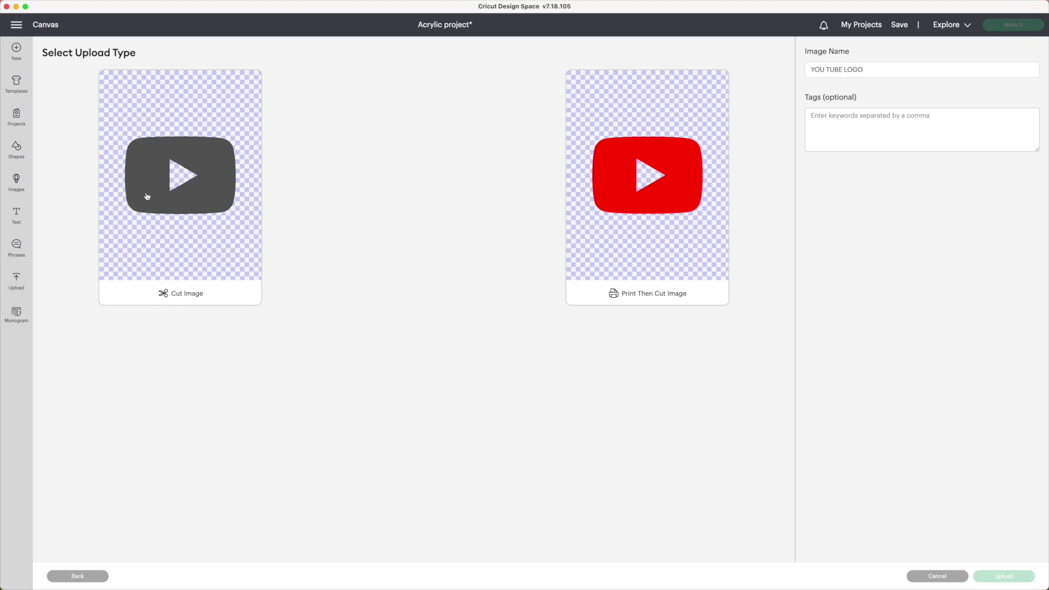
{"action": "left_click", "coordinate": [208, 240]}
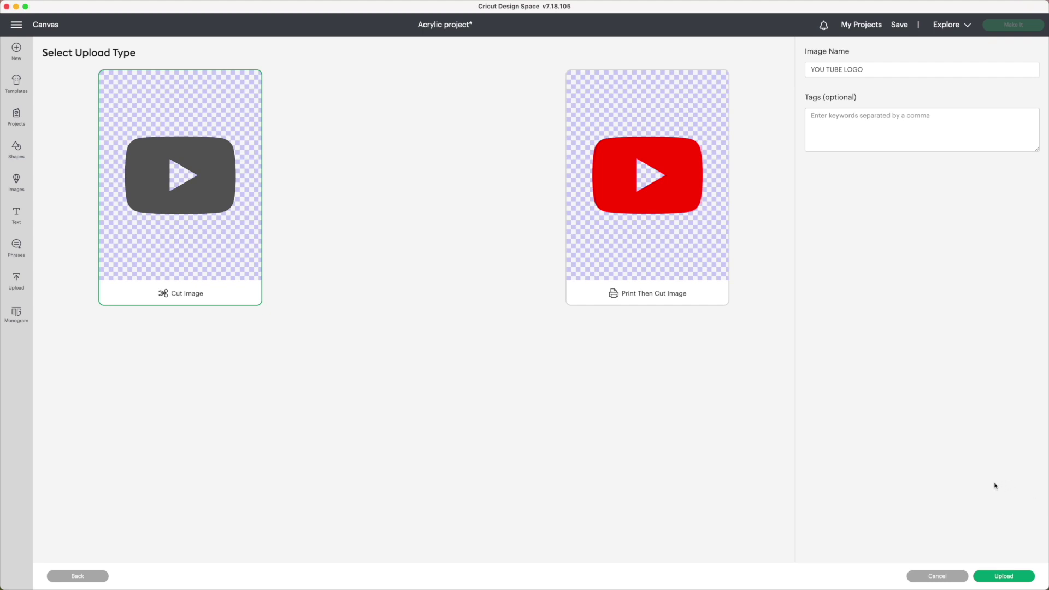
{"action": "left_click", "coordinate": [950, 581]}
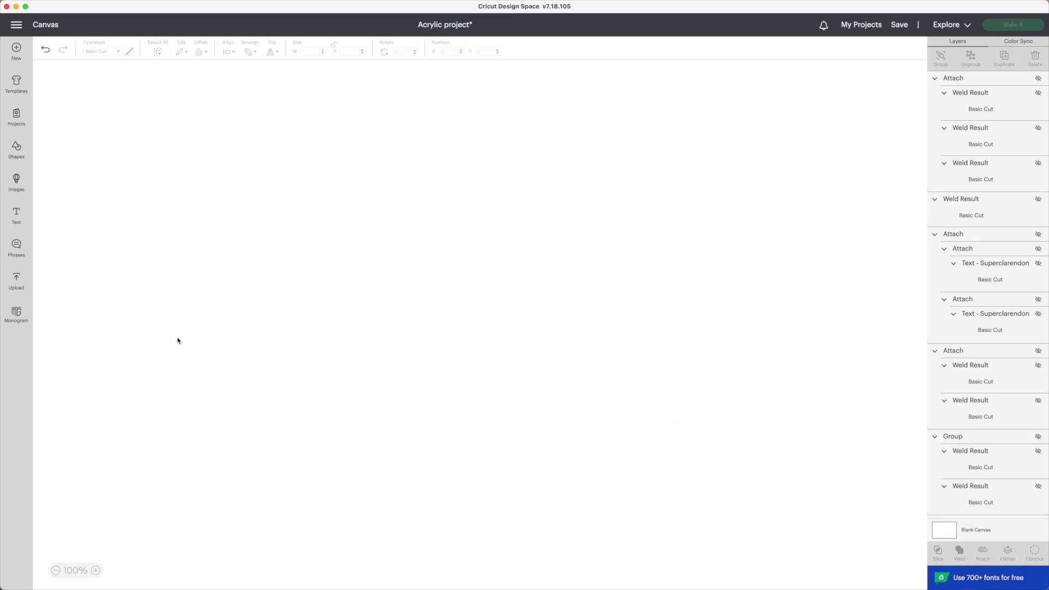
- Add the previously uploaded black ink splatter and the Instagram logo icon to the canvas together
{"action": "left_click", "coordinate": [4, 285]}
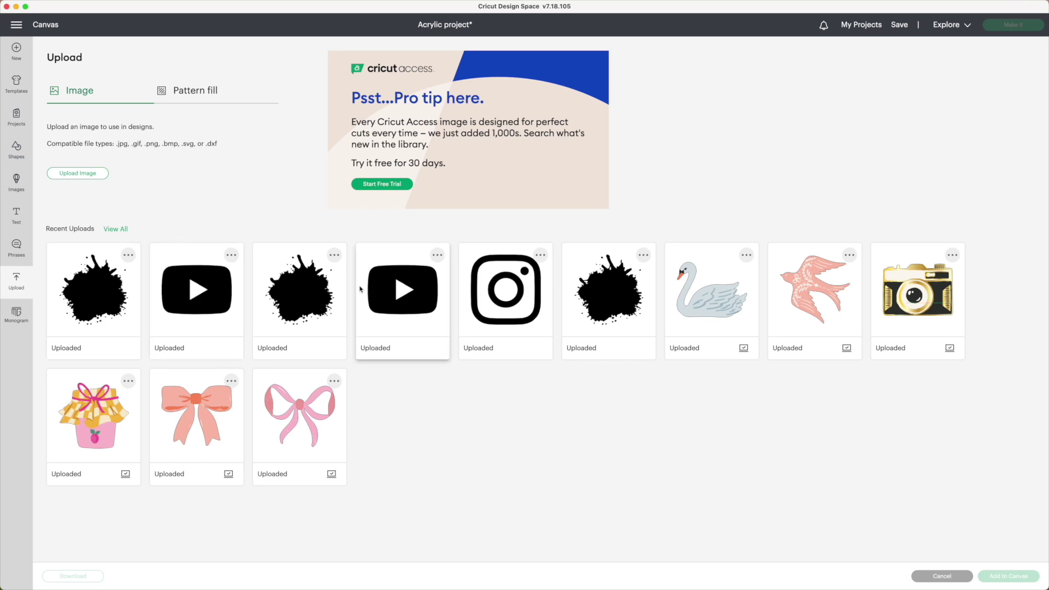
{"action": "left_click", "coordinate": [268, 260]}
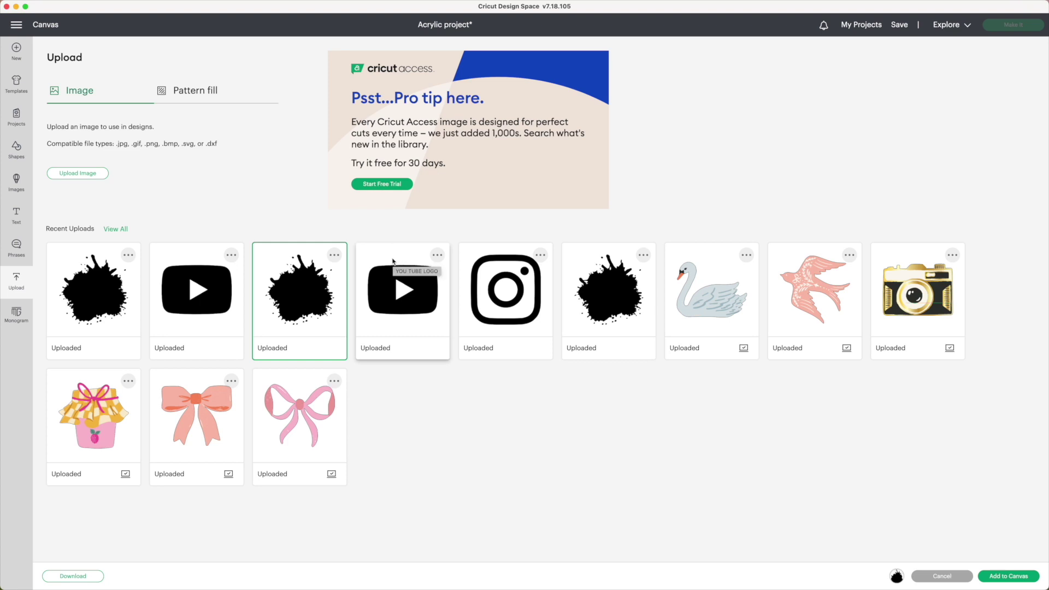
{"action": "left_click", "coordinate": [474, 258]}
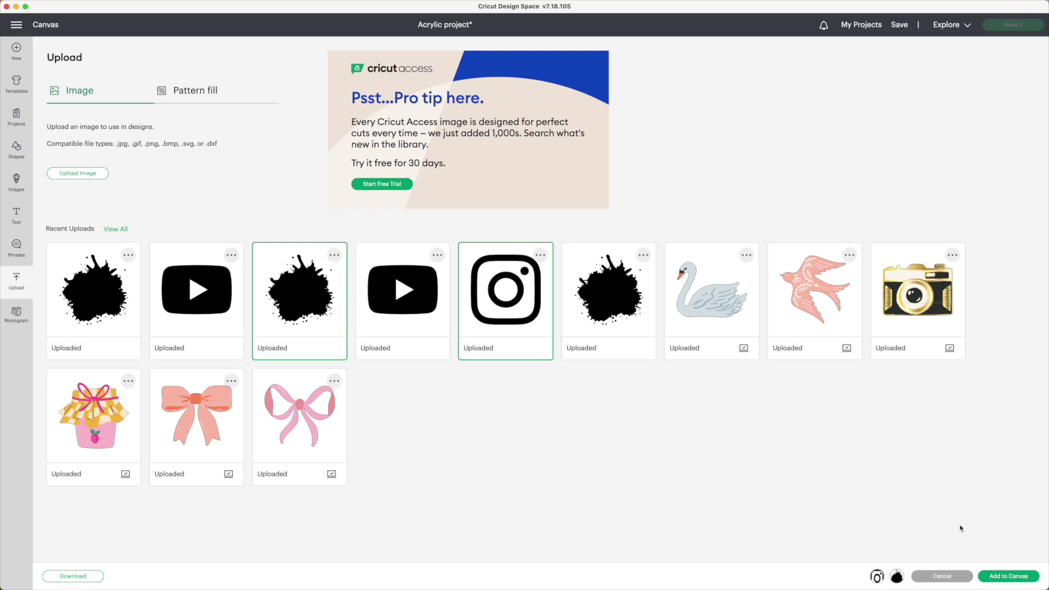
{"action": "left_click", "coordinate": [1019, 580]}
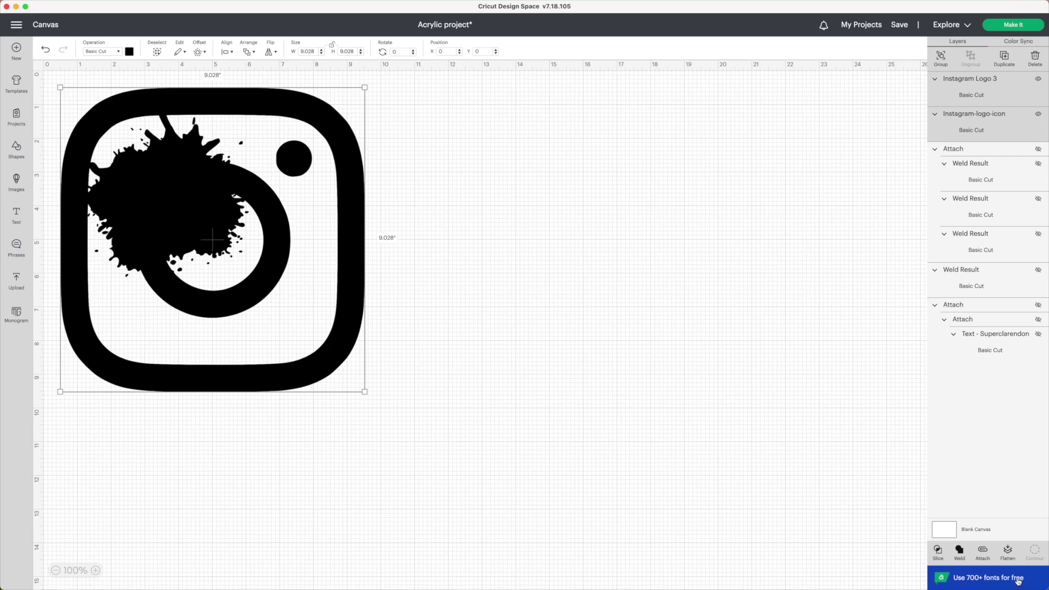
- Separate the ink splatter from the Instagram icon on the canvas, shrinking the splatter to about 3.2 in and the icon to about 3.6 in wide
{"action": "left_click_drag", "start_coordinate": [203, 217], "coordinate": [417, 246]}
{"action": "left_click", "coordinate": [402, 241]}
{"action": "left_click_drag", "start_coordinate": [401, 242], "coordinate": [488, 249]}
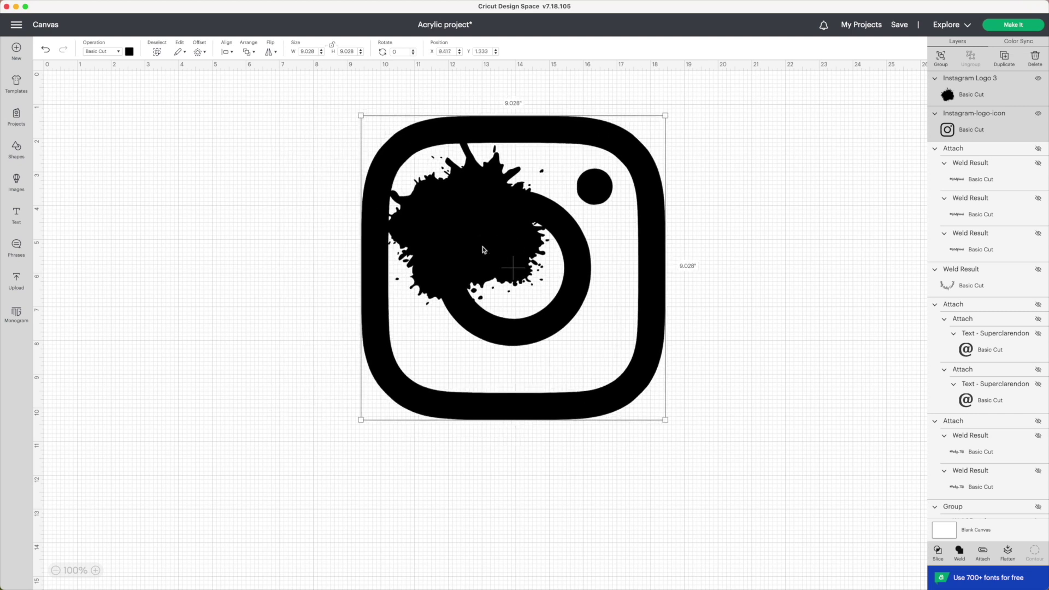
{"action": "left_click_drag", "start_coordinate": [439, 246], "coordinate": [357, 245]}
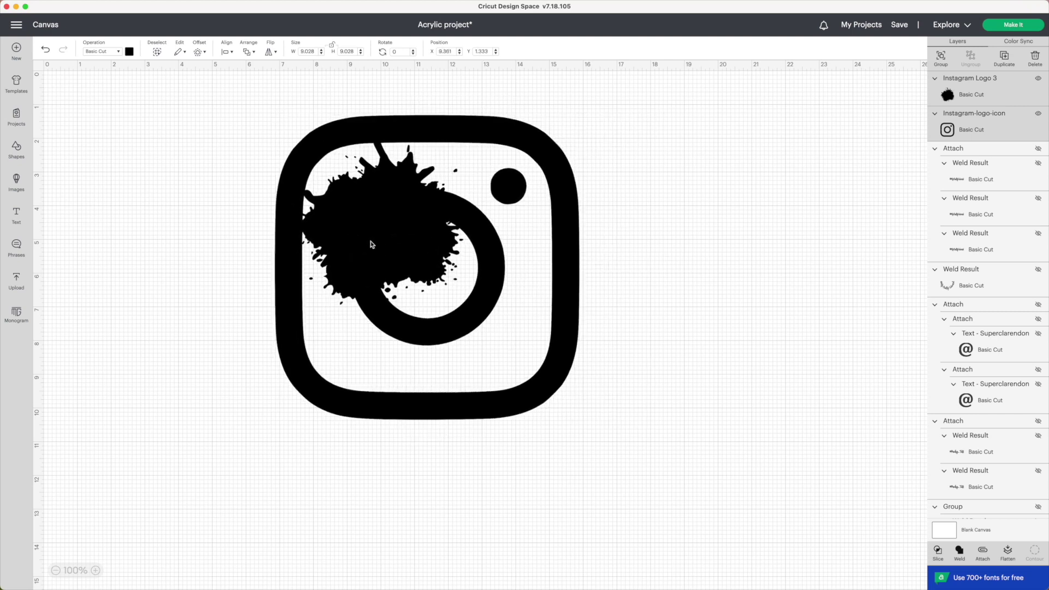
{"action": "left_click", "coordinate": [652, 261]}
{"action": "left_click_drag", "start_coordinate": [421, 262], "coordinate": [831, 317]}
{"action": "mouse_move", "coordinate": [873, 198]}
{"action": "left_mouse_down"}
{"action": "mouse_move", "coordinate": [848, 241]}
{"action": "mouse_move", "coordinate": [812, 263]}
{"action": "left_mouse_up"}
{"action": "left_click", "coordinate": [563, 267]}
{"action": "left_click_drag", "start_coordinate": [579, 115], "coordinate": [648, 156]}
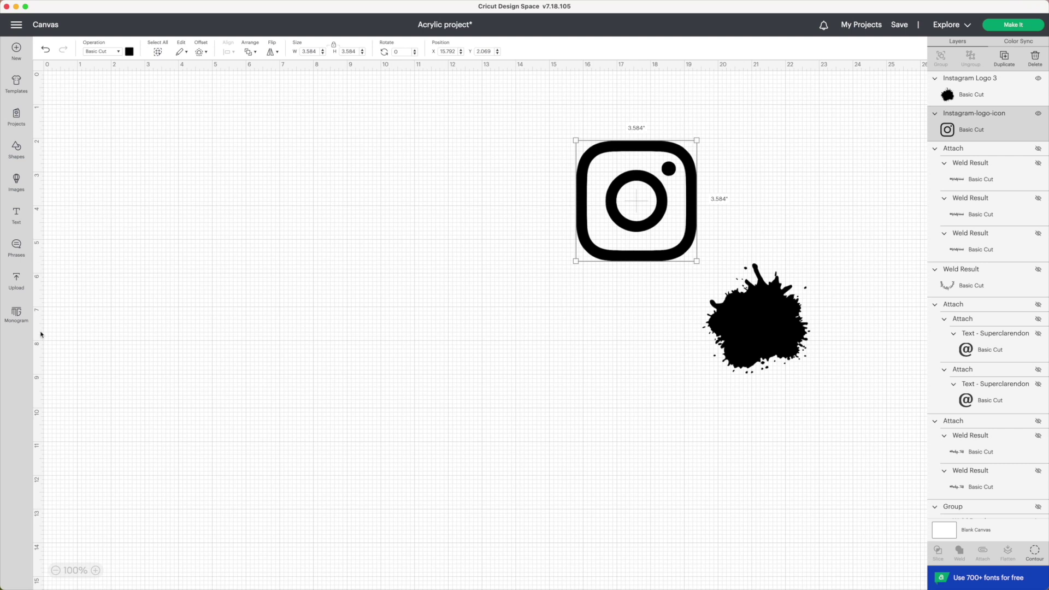
- Insert a circle shape, enlarge it to about 4 in across, and place it well to the left of the Instagram icon
{"action": "left_click", "coordinate": [17, 156]}
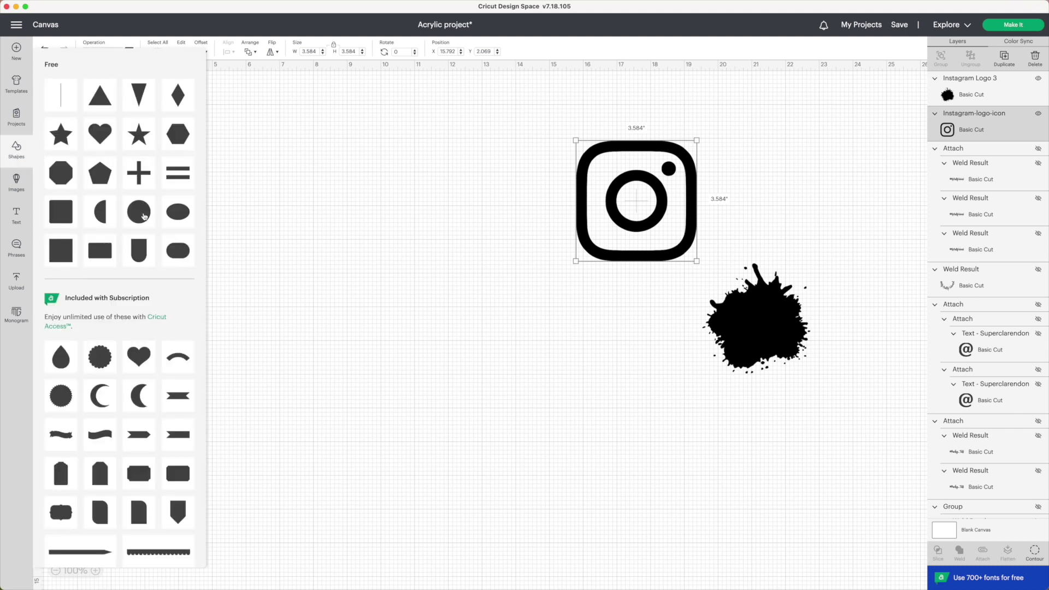
{"action": "left_click", "coordinate": [144, 216]}
{"action": "left_click_drag", "start_coordinate": [89, 140], "coordinate": [282, 337]}
{"action": "left_click_drag", "start_coordinate": [296, 267], "coordinate": [296, 232]}
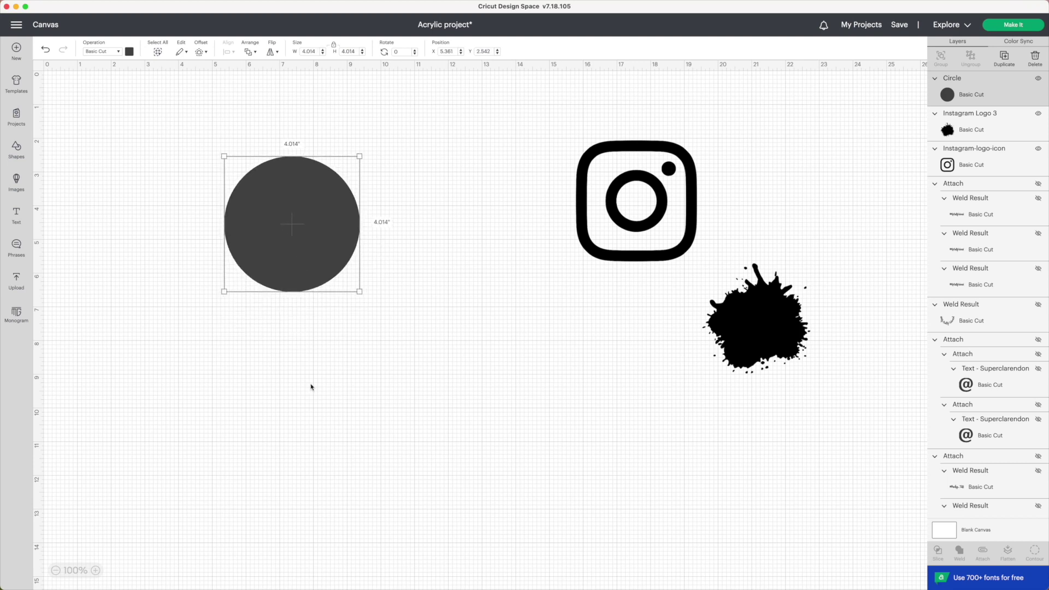
- Shrink the ink splatter to about 2.3 in wide and place it between the circle and the Instagram icon
{"action": "left_click_drag", "start_coordinate": [733, 308], "coordinate": [497, 356]}
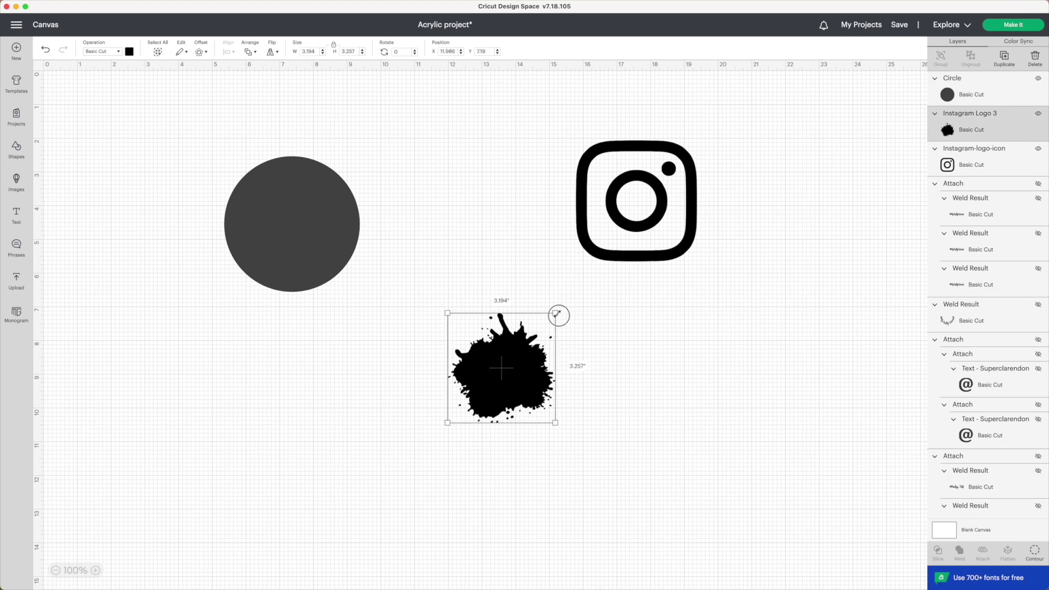
{"action": "left_click_drag", "start_coordinate": [558, 312], "coordinate": [527, 343]}
{"action": "left_click_drag", "start_coordinate": [505, 403], "coordinate": [485, 244]}
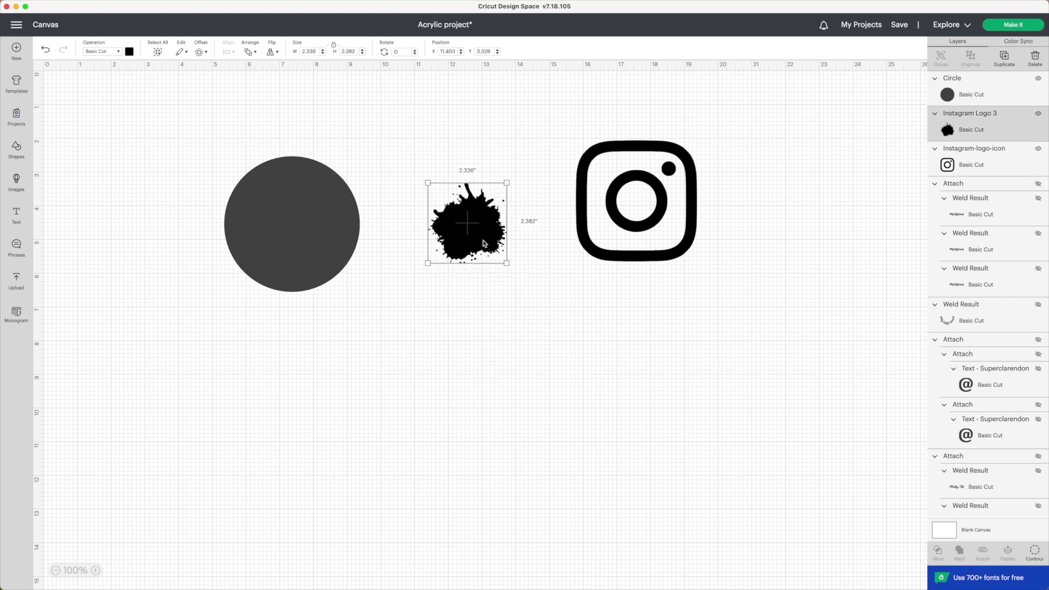
- Recolor the ink splatter pink, move it beside the circle, and bring it to the front
{"action": "left_click", "coordinate": [130, 52]}
{"action": "left_click", "coordinate": [151, 92]}
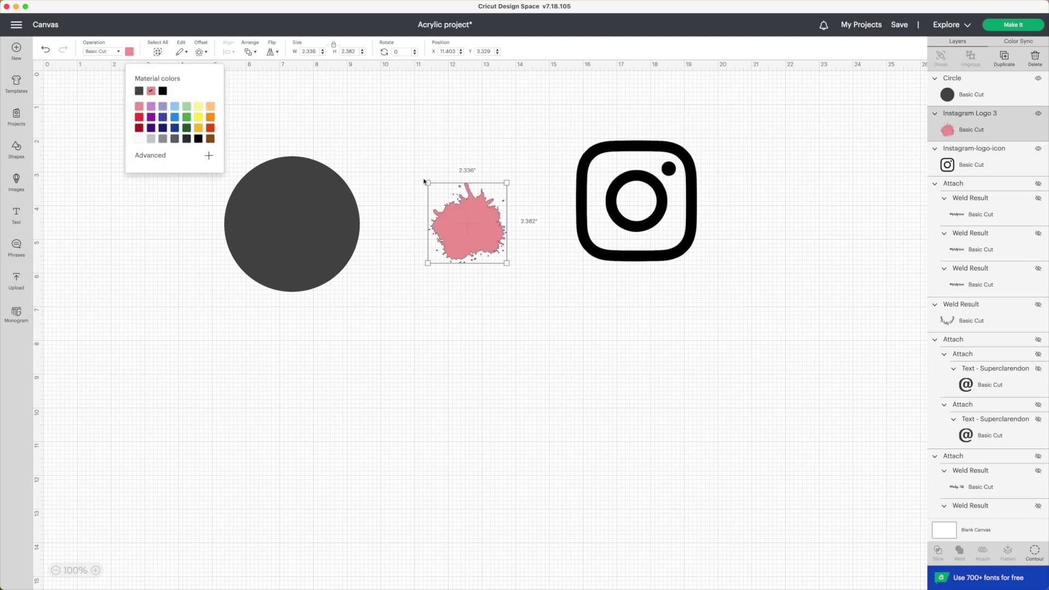
{"action": "mouse_move", "coordinate": [484, 217]}
{"action": "left_mouse_down"}
{"action": "mouse_move", "coordinate": [365, 221]}
{"action": "mouse_move", "coordinate": [440, 198]}
{"action": "mouse_move", "coordinate": [332, 209]}
{"action": "mouse_move", "coordinate": [441, 189]}
{"action": "mouse_move", "coordinate": [350, 194]}
{"action": "mouse_move", "coordinate": [416, 195]}
{"action": "left_mouse_up"}
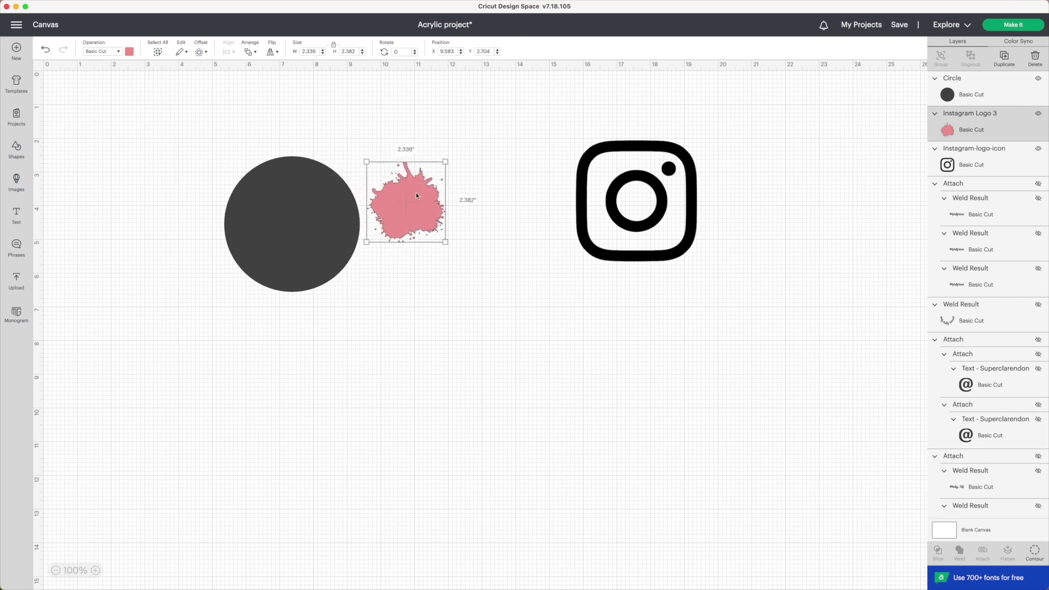
{"action": "left_click", "coordinate": [256, 56]}
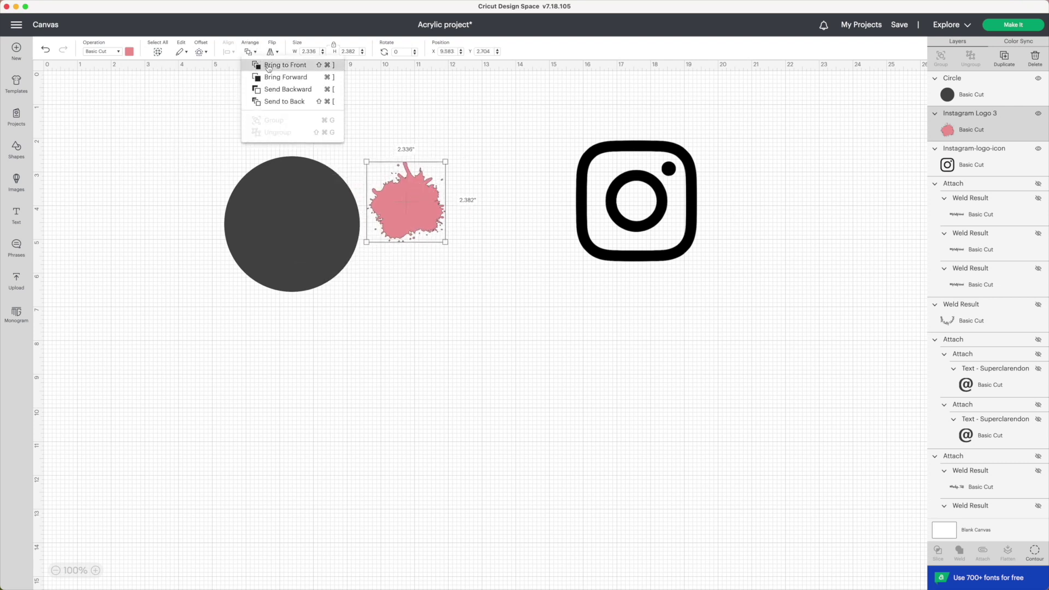
{"action": "left_click", "coordinate": [275, 68]}
- Place the pink splatter over the circle, enlarge it to about 3.3 in wide, and center it within the circle's edge
{"action": "left_click_drag", "start_coordinate": [418, 189], "coordinate": [397, 126]}
{"action": "left_click_drag", "start_coordinate": [355, 192], "coordinate": [322, 215]}
{"action": "left_click_drag", "start_coordinate": [359, 154], "coordinate": [341, 168]}
{"action": "left_click_drag", "start_coordinate": [316, 208], "coordinate": [321, 203]}
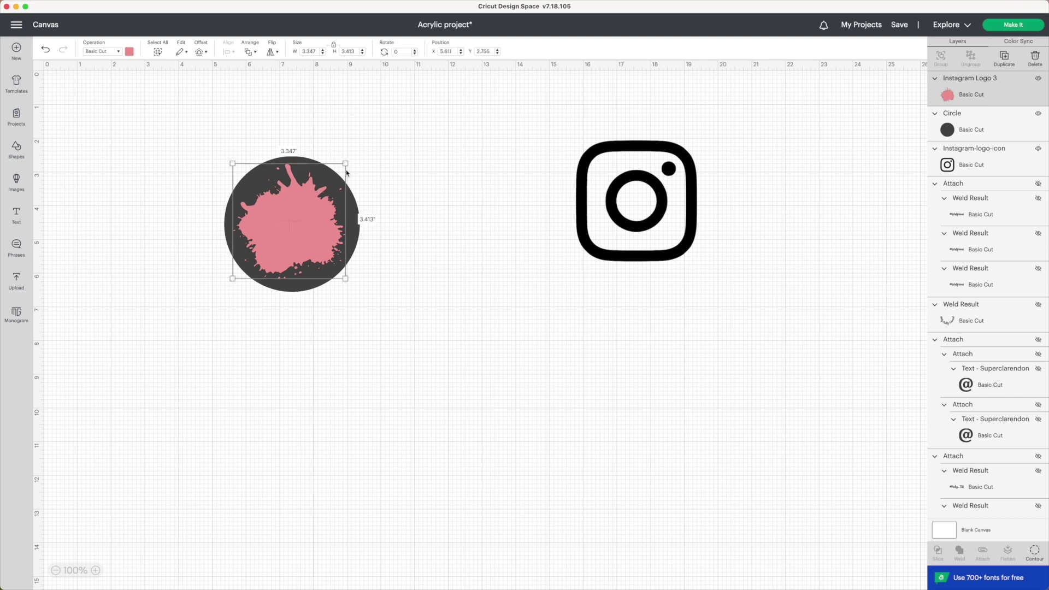
{"action": "left_click_drag", "start_coordinate": [346, 165], "coordinate": [344, 165]}
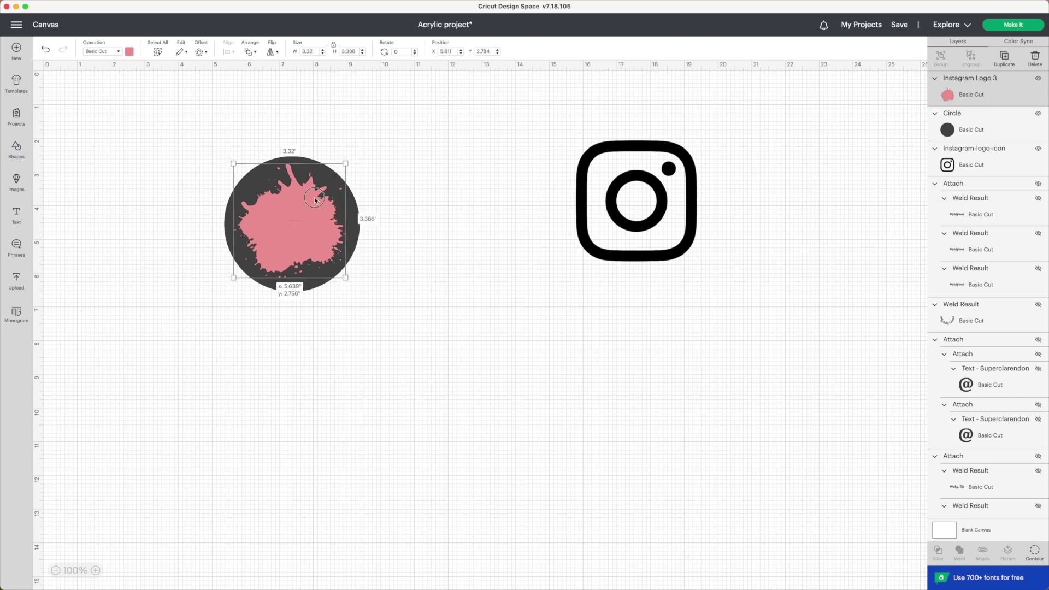
{"action": "left_click", "coordinate": [421, 197]}
{"action": "left_click", "coordinate": [323, 224]}
{"action": "left_click_drag", "start_coordinate": [323, 224], "coordinate": [326, 225]}
{"action": "left_click", "coordinate": [420, 223]}
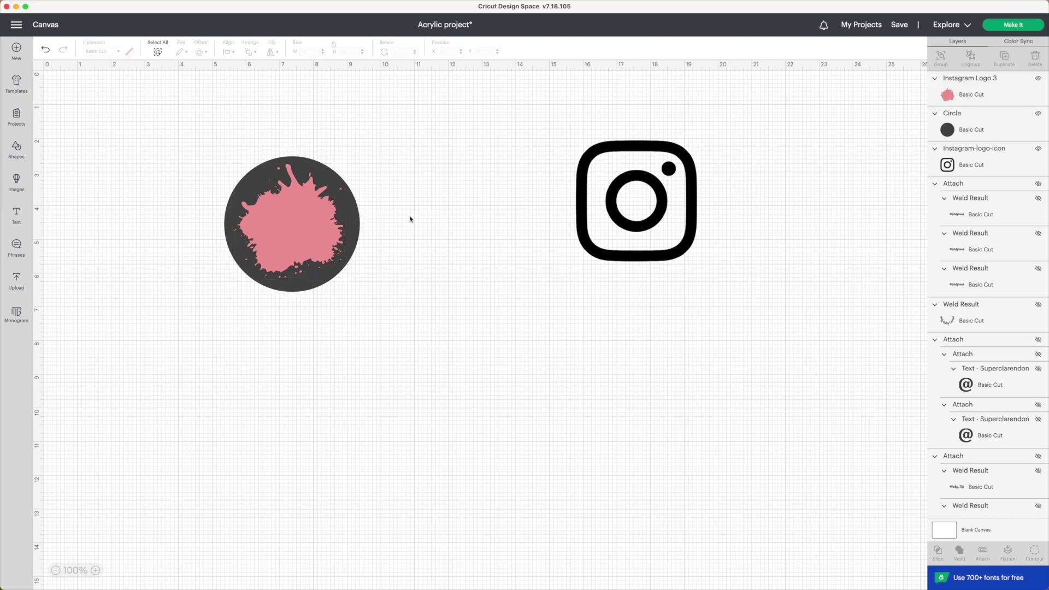
- Shrink the Instagram icon to about 1.8 in wide and move it right beside the circle
{"action": "left_click", "coordinate": [579, 194]}
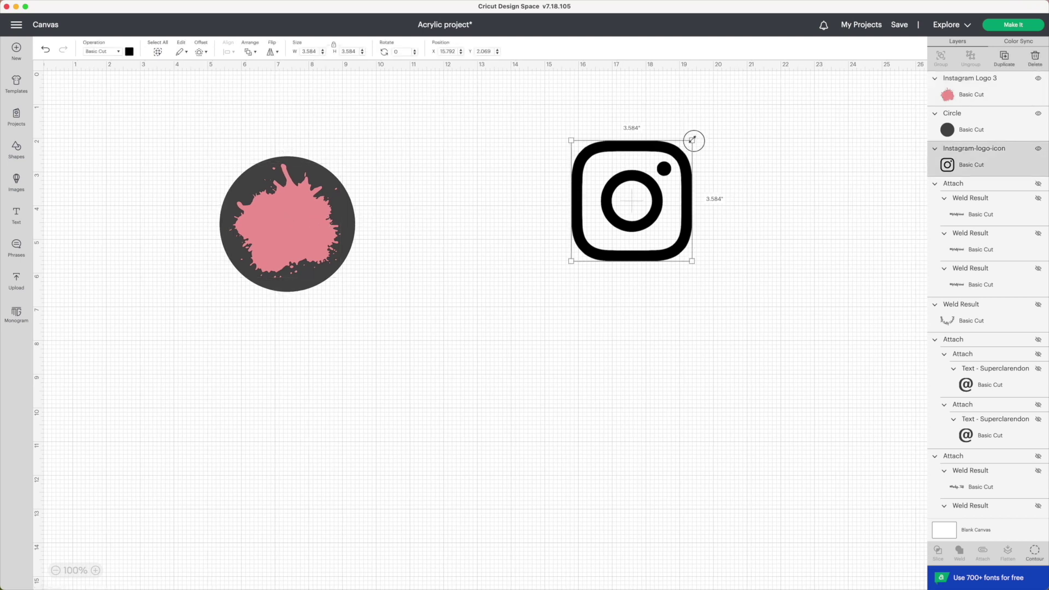
{"action": "left_click_drag", "start_coordinate": [692, 137], "coordinate": [632, 192]}
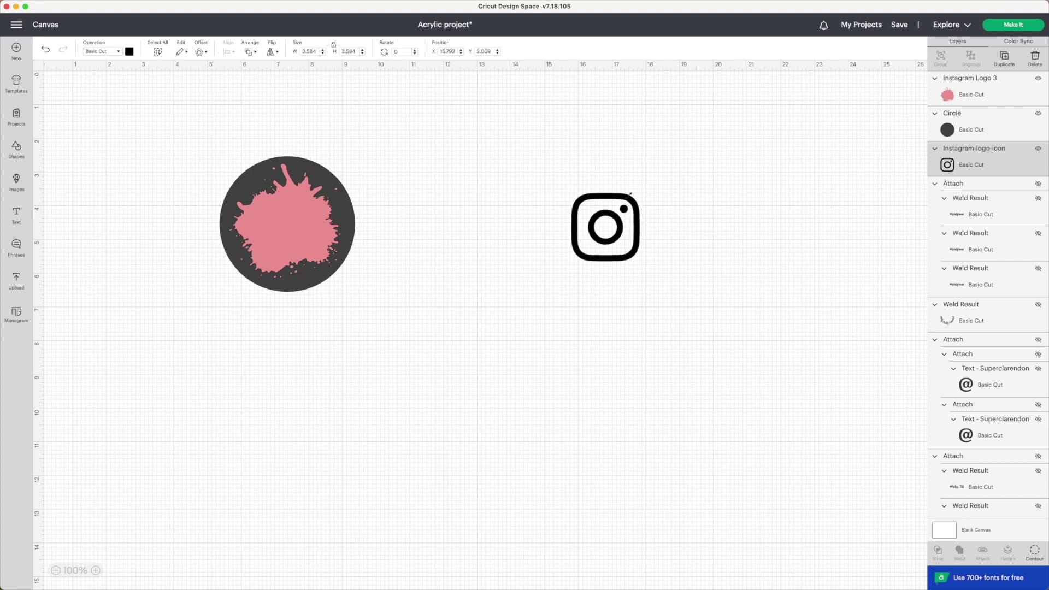
{"action": "left_click", "coordinate": [613, 202]}
{"action": "left_click_drag", "start_coordinate": [612, 202], "coordinate": [579, 201]}
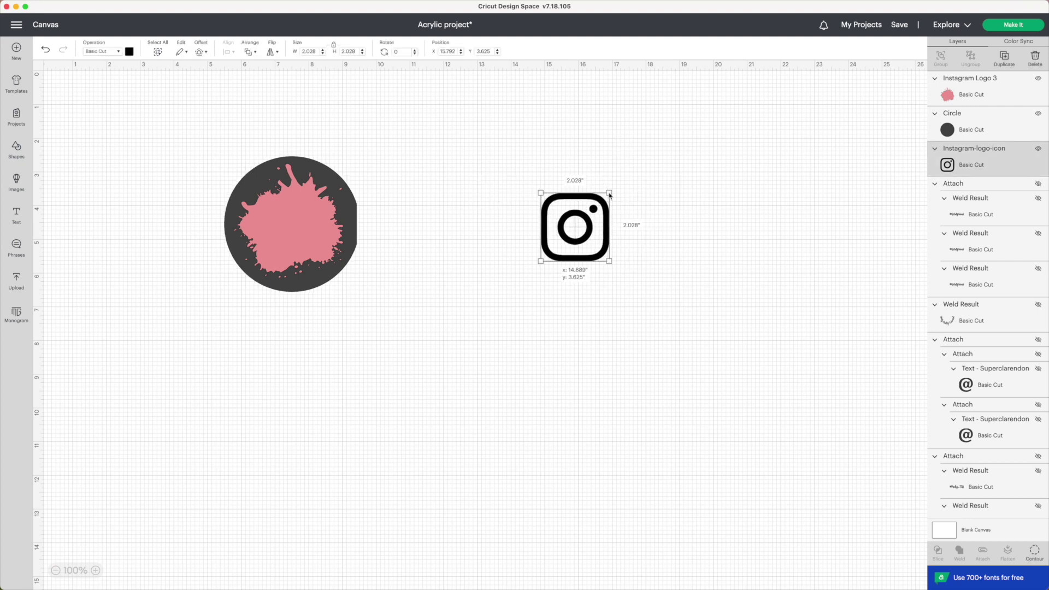
{"action": "left_click", "coordinate": [510, 200]}
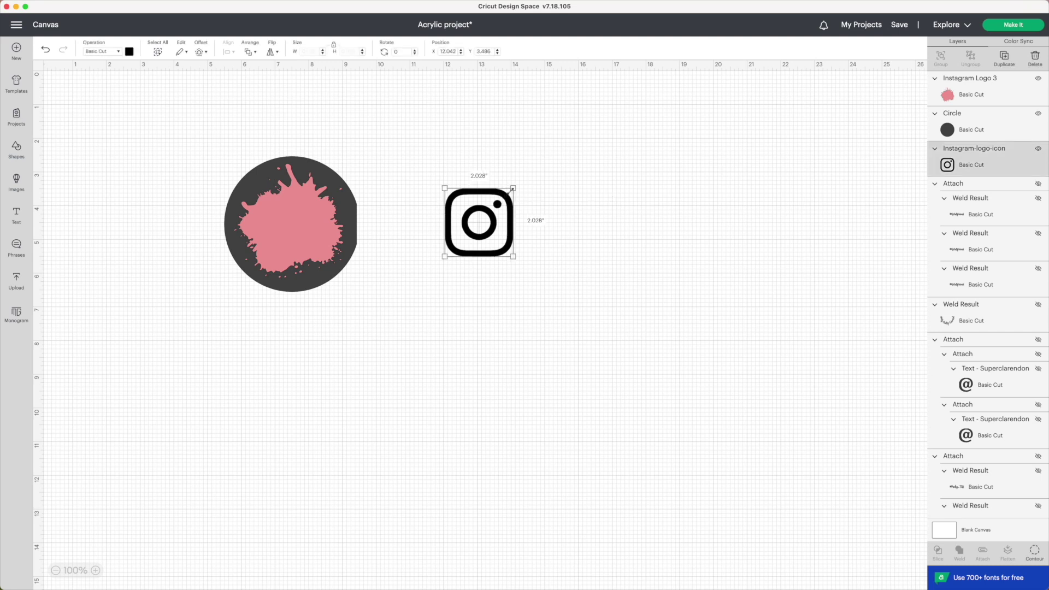
{"action": "left_click_drag", "start_coordinate": [500, 201], "coordinate": [404, 176]}
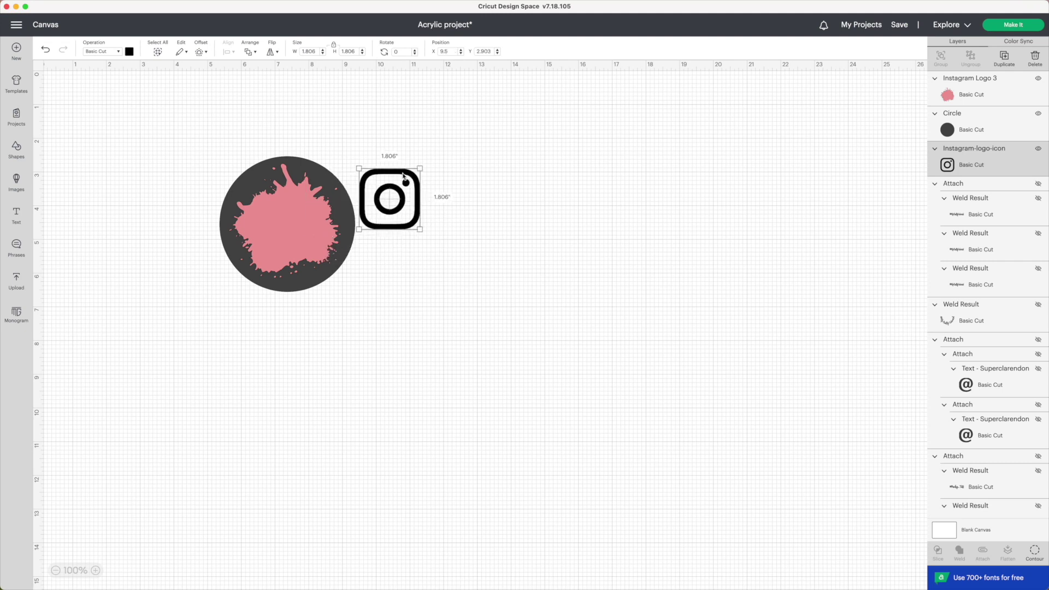
- Bring the Instagram icon to the front and place it over the splatter's upper part, shrunk to about 1.26 in wide
{"action": "left_click", "coordinate": [256, 58]}
{"action": "left_click", "coordinate": [274, 67]}
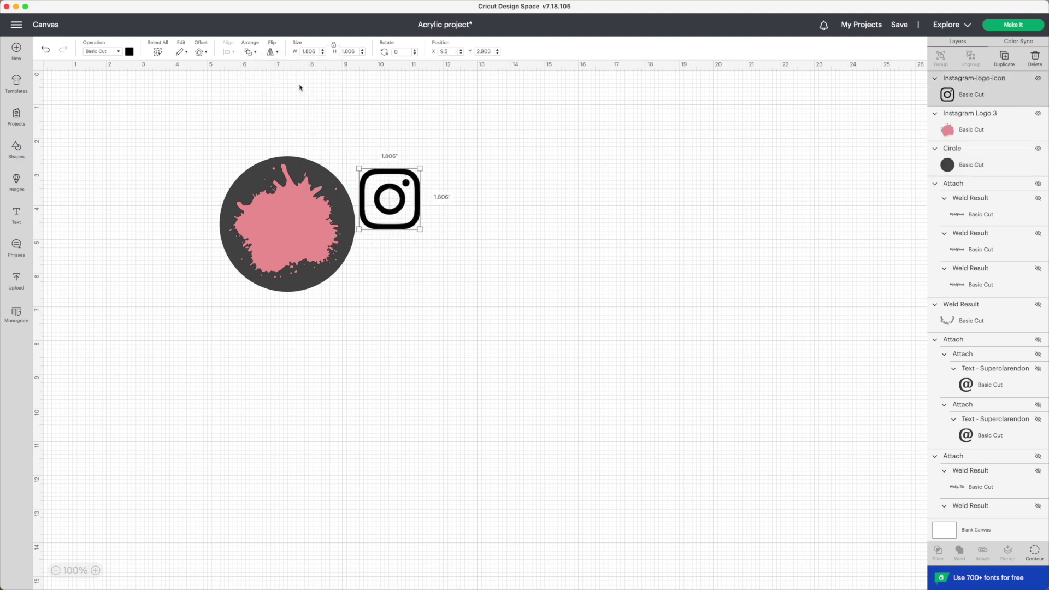
{"action": "left_click_drag", "start_coordinate": [417, 172], "coordinate": [301, 179]}
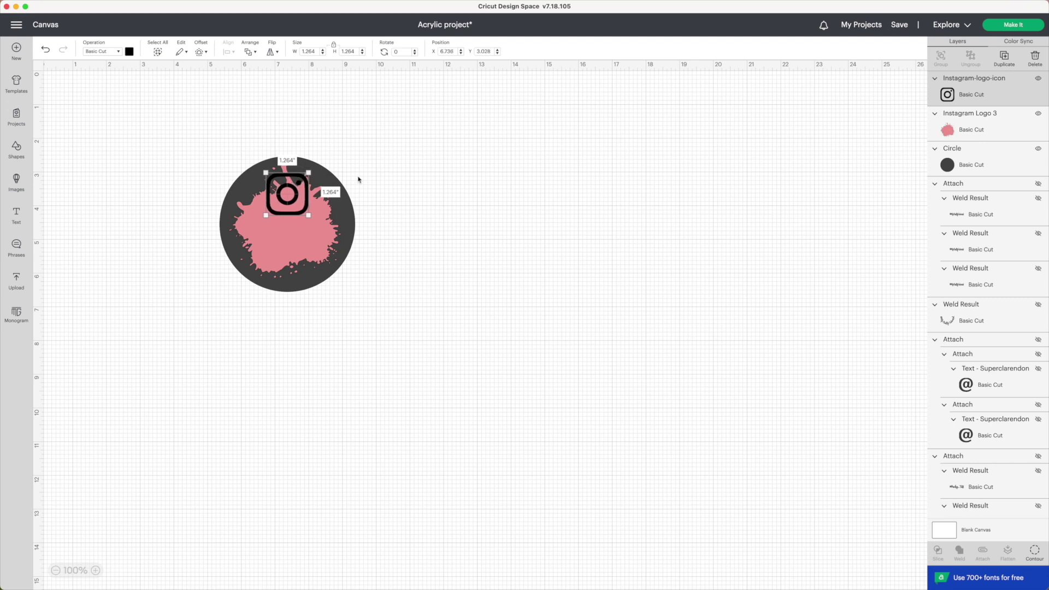
{"action": "left_click", "coordinate": [390, 175]}
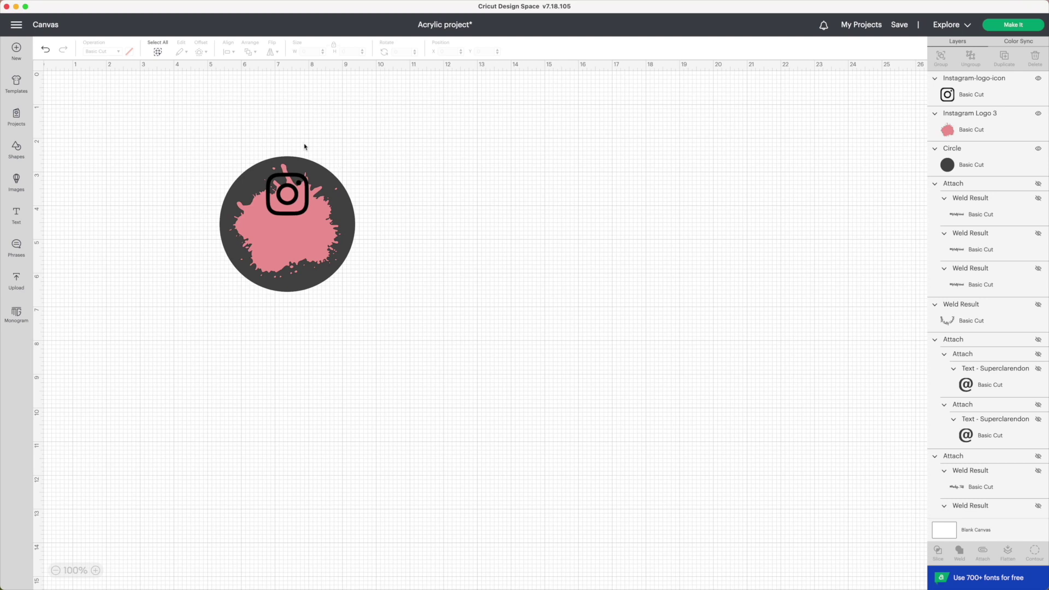
- Group the Instagram icon, pink splatter and circle, and move the group toward the canvas's upper-left corner
{"action": "left_click_drag", "start_coordinate": [201, 133], "coordinate": [414, 350]}
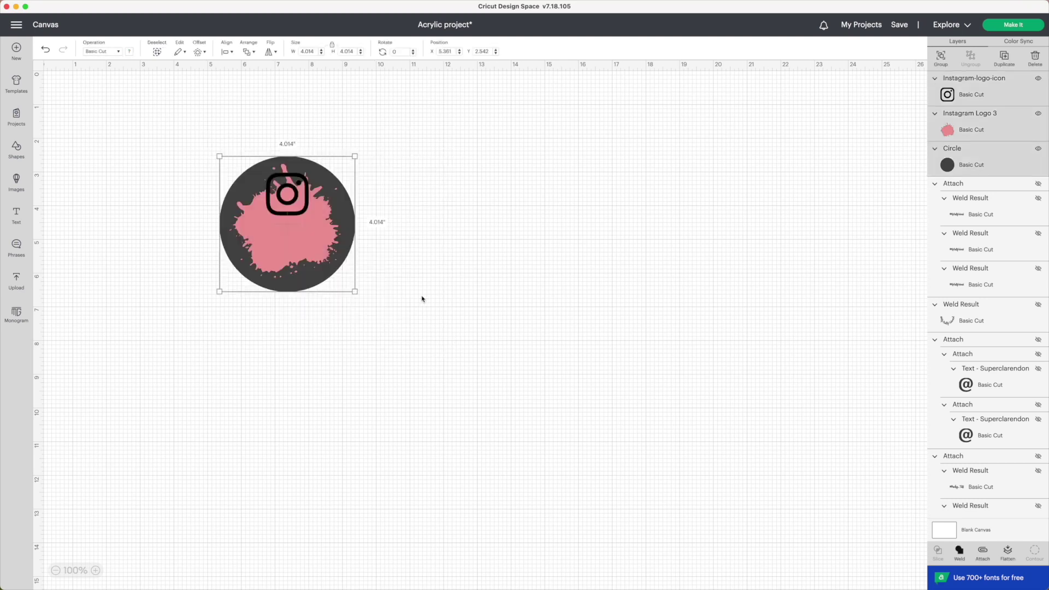
{"action": "right_click", "coordinate": [336, 241]}
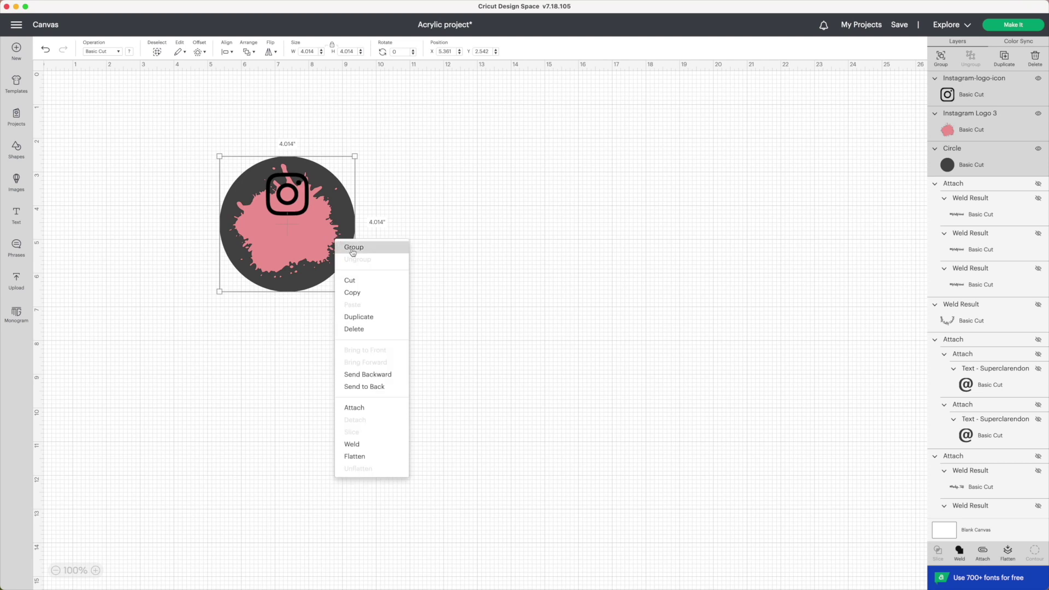
{"action": "left_click", "coordinate": [353, 249]}
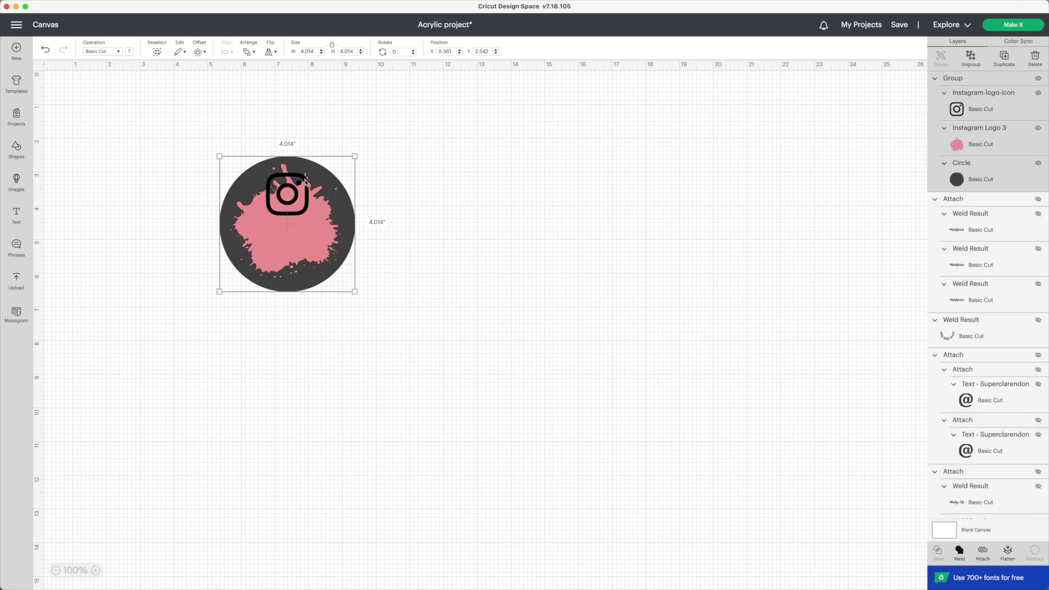
{"action": "left_click_drag", "start_coordinate": [320, 218], "coordinate": [187, 175]}
{"action": "left_click", "coordinate": [332, 180]}
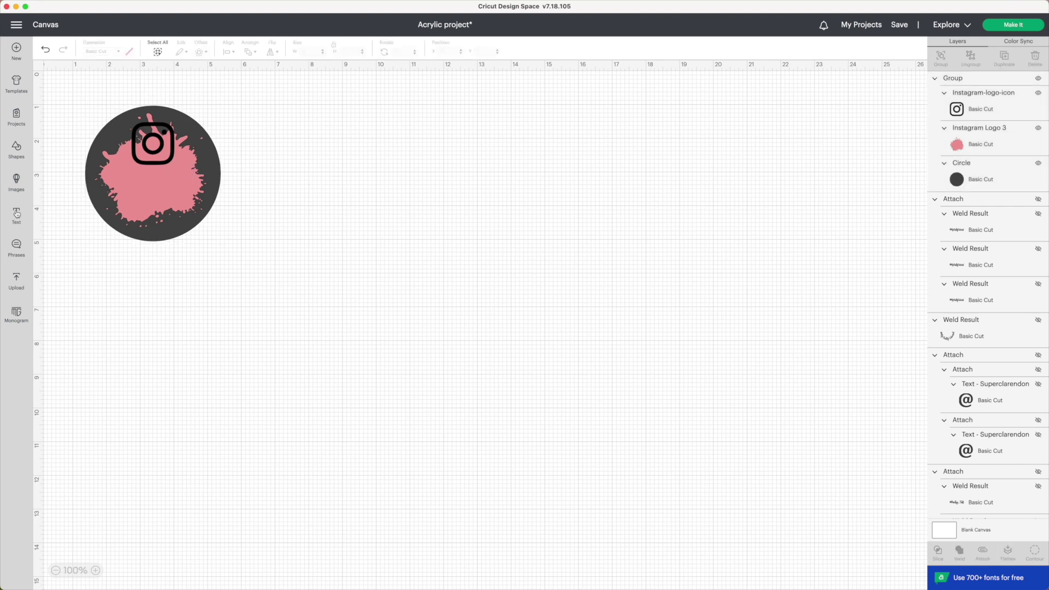
- Add a text object and move it to the empty canvas area well away from the grouped circle design
{"action": "left_click", "coordinate": [17, 214]}
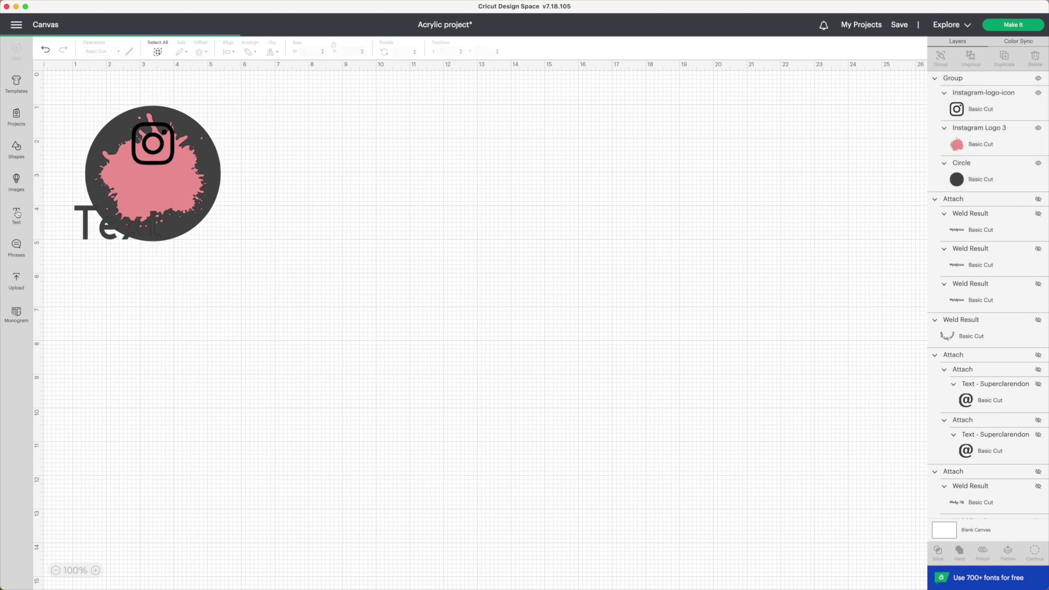
{"action": "left_click", "coordinate": [103, 228]}
{"action": "left_click", "coordinate": [134, 283]}
{"action": "left_click_drag", "start_coordinate": [135, 236], "coordinate": [523, 316]}
{"action": "left_click", "coordinate": [499, 291]}
{"action": "left_click_drag", "start_coordinate": [385, 269], "coordinate": [535, 370]}
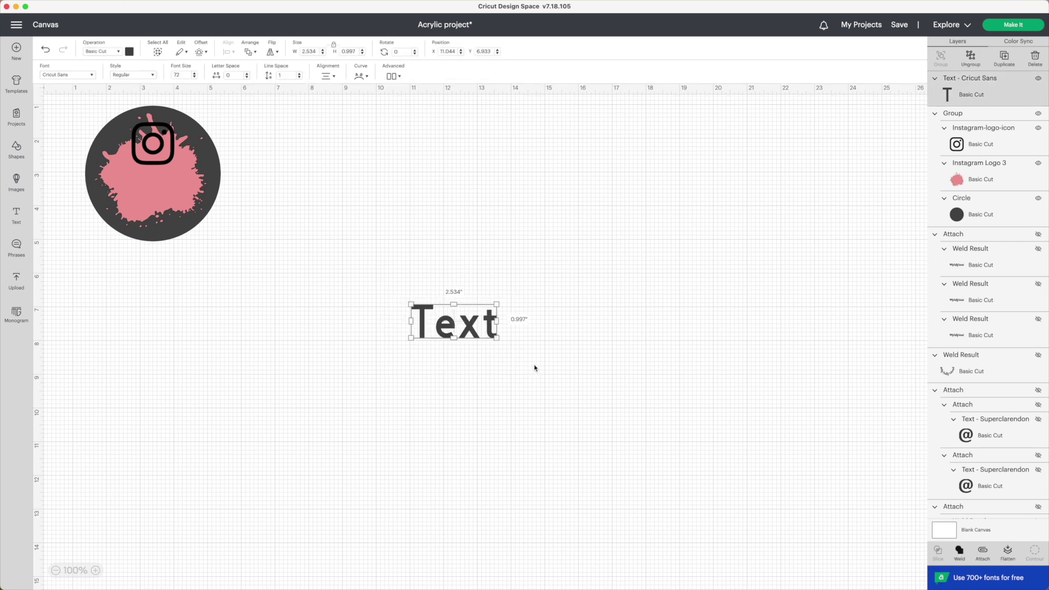
- Replace the placeholder text with "Instagram" and select the finished text object
{"action": "double_click", "coordinate": [475, 322]}
{"action": "left_click", "coordinate": [476, 327]}
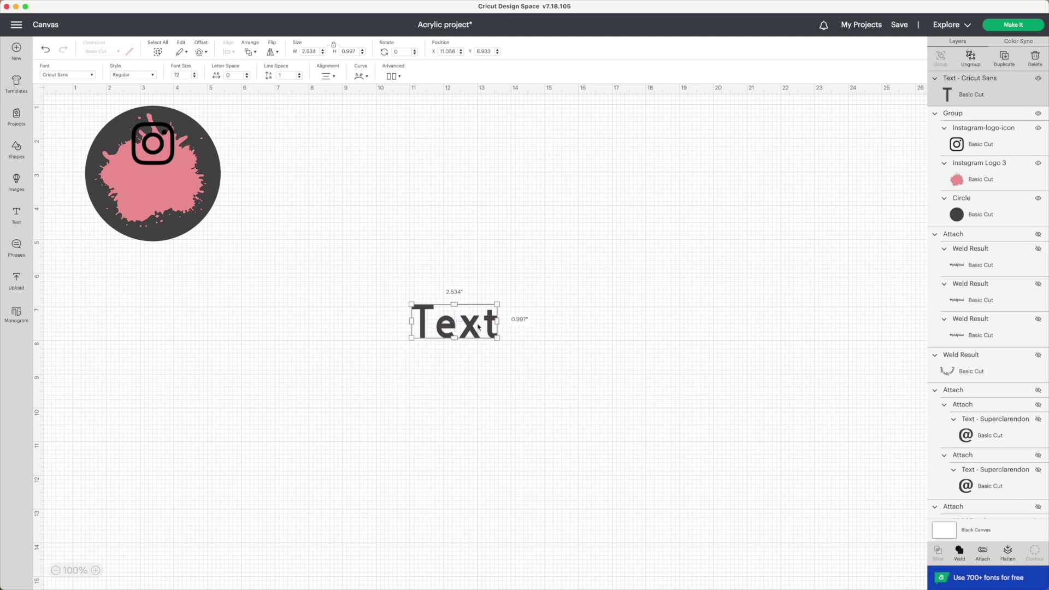
{"action": "left_click", "coordinate": [535, 325]}
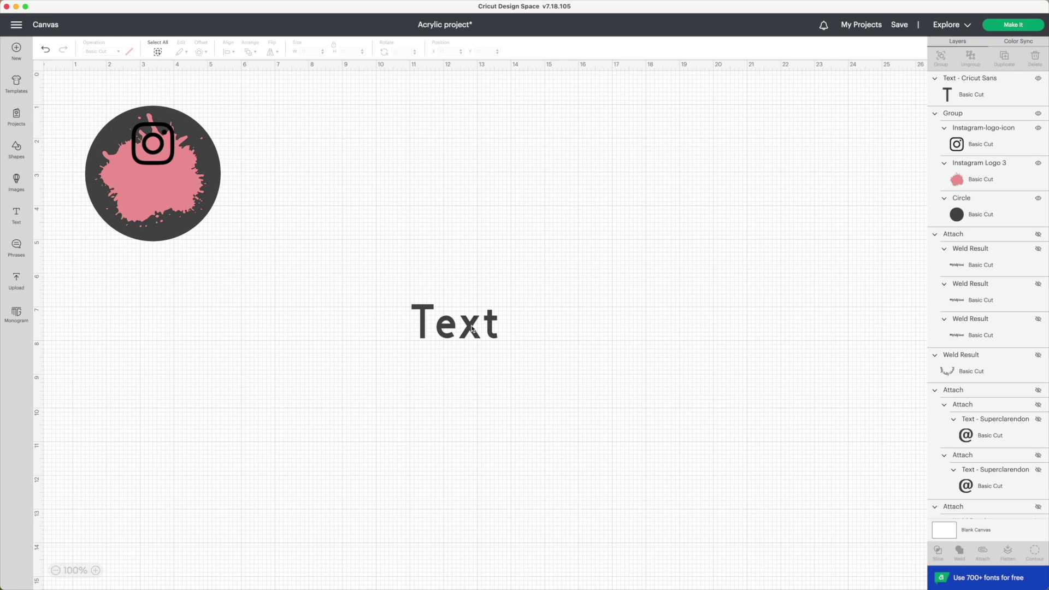
{"action": "left_click", "coordinate": [473, 329]}
{"action": "double_click", "coordinate": [472, 327]}
{"action": "left_click", "coordinate": [471, 327]}
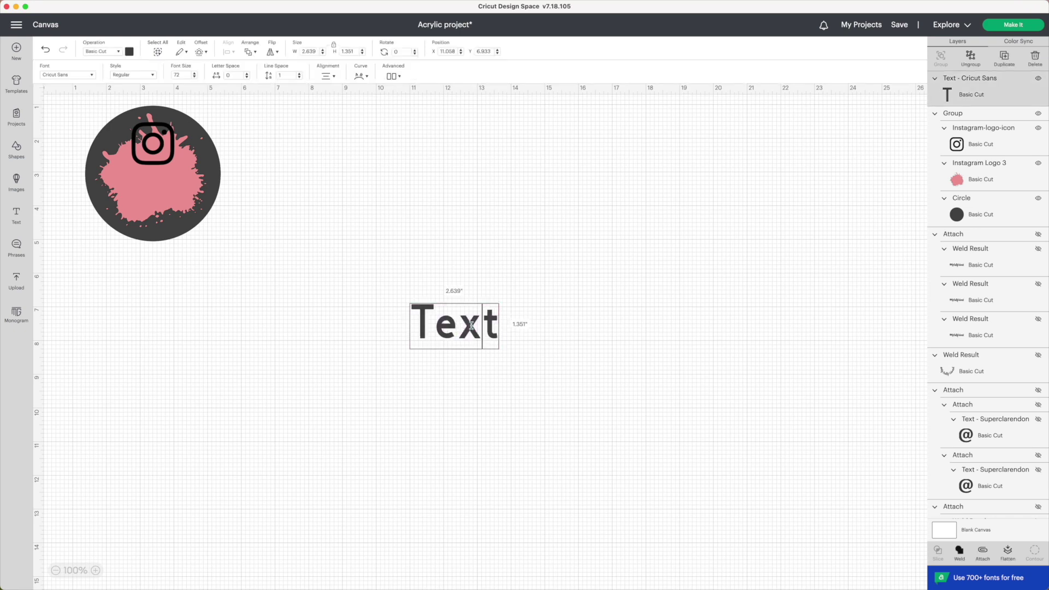
{"action": "double_click", "coordinate": [471, 327]}
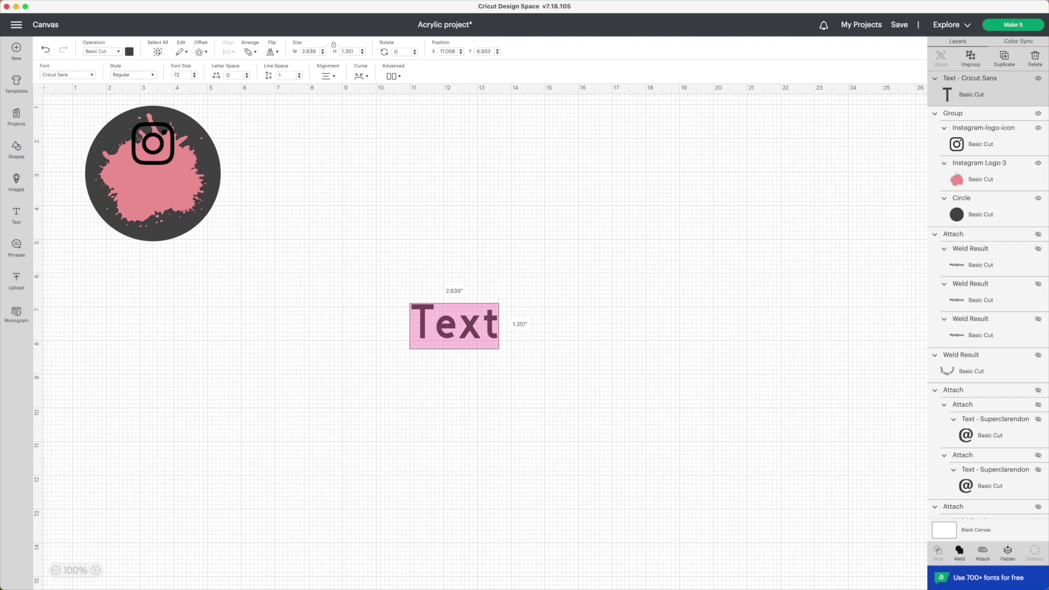
{"action": "type", "text": "@"}
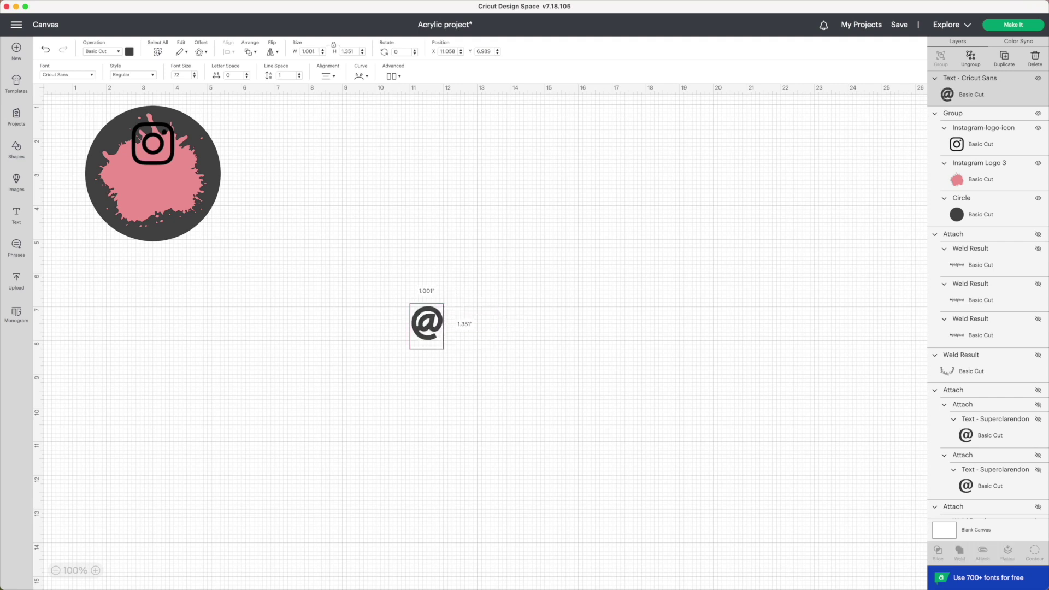
{"action": "key", "text": "BackSpace"}
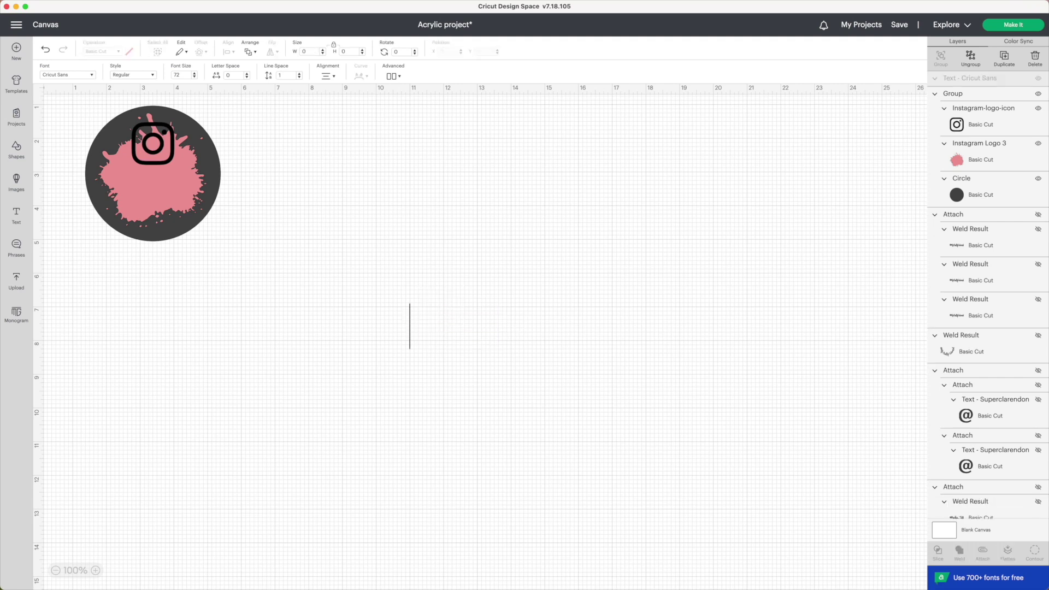
{"action": "type", "text": "Ins"}
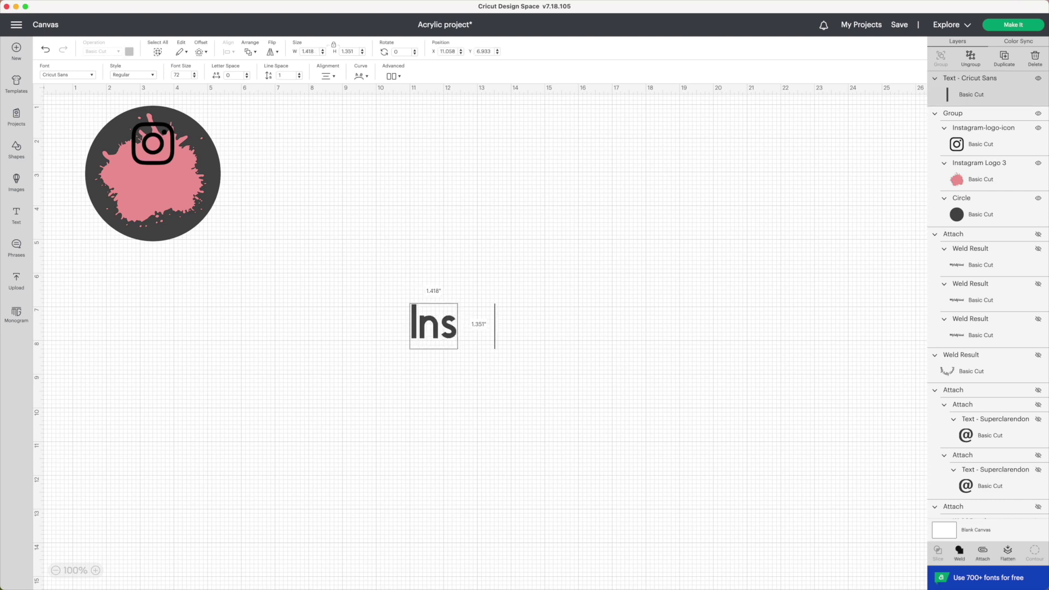
{"action": "type", "text": "tagram"}
{"action": "left_click", "coordinate": [618, 291]}
{"action": "left_click_drag", "start_coordinate": [398, 281], "coordinate": [649, 367]}
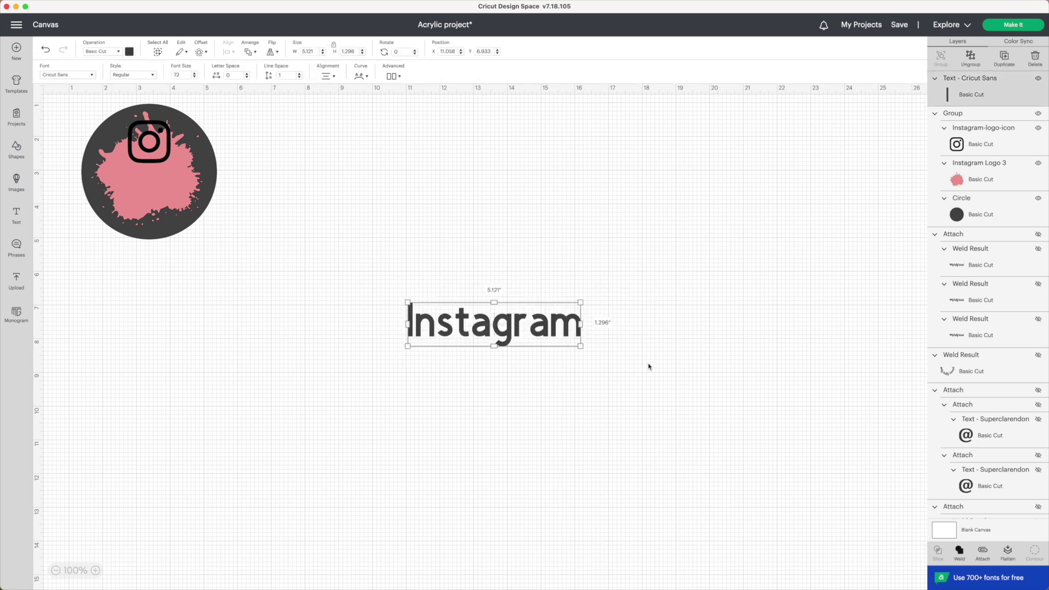
- Change the "Instagram" text to the Apple Chancery system font
{"action": "left_click", "coordinate": [93, 77]}
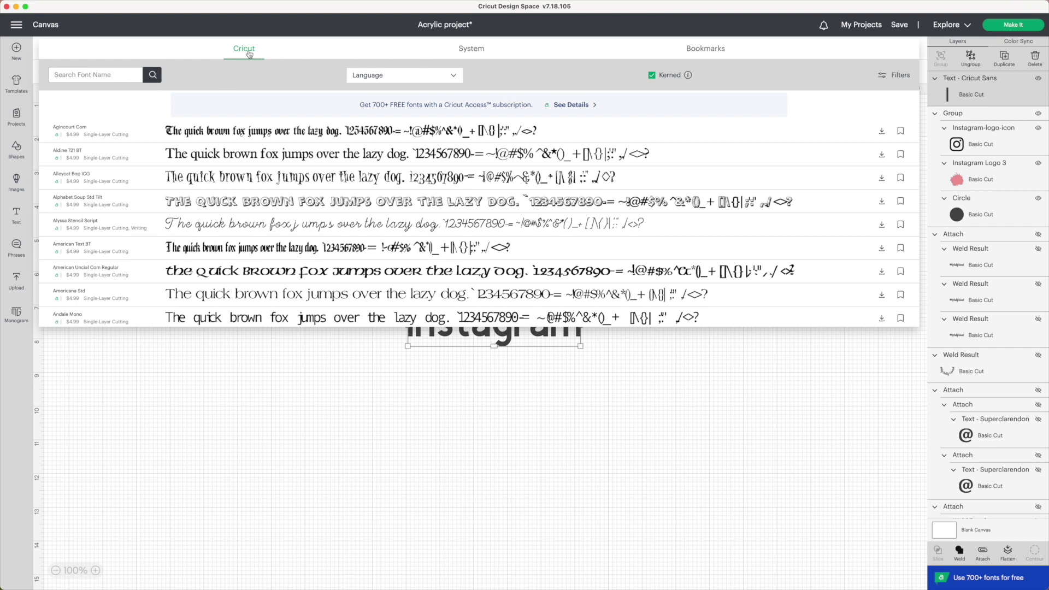
{"action": "left_click", "coordinate": [469, 51]}
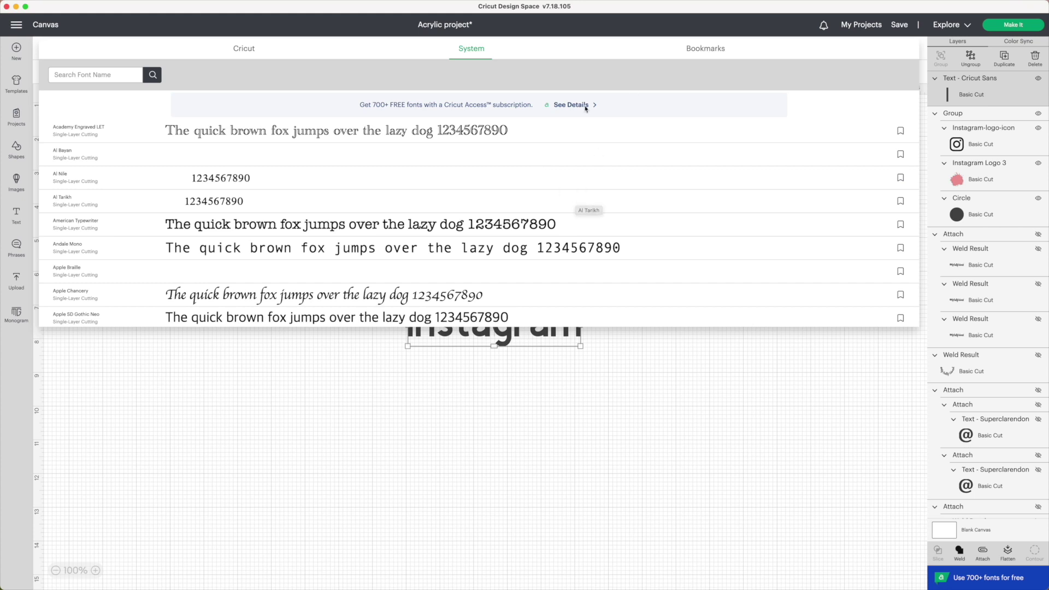
{"action": "scroll", "coordinate": [577, 203], "scroll_direction": "down", "scroll_amount": 3}
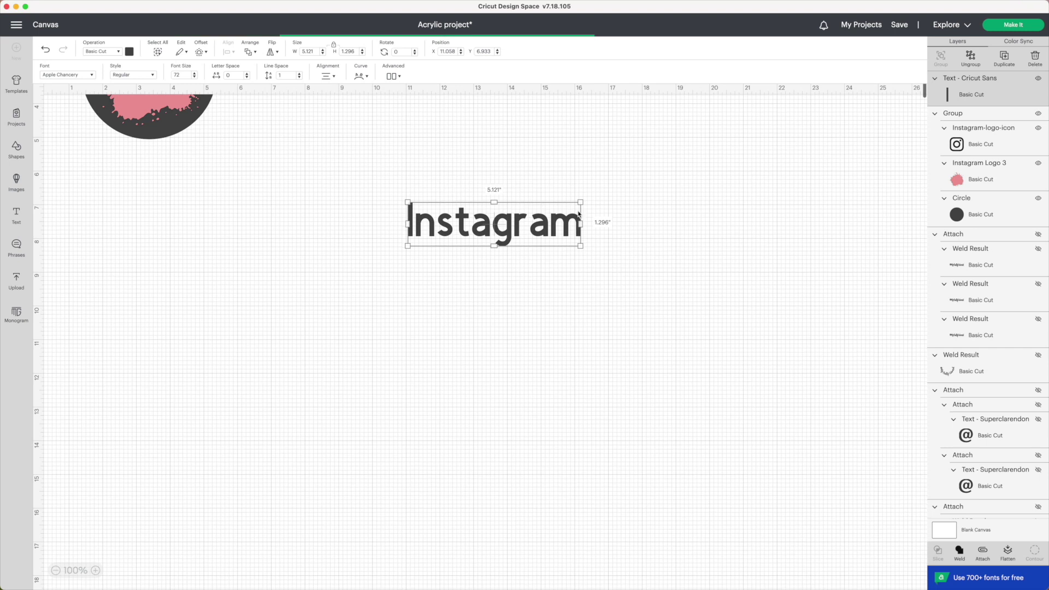
{"action": "scroll", "coordinate": [569, 210], "scroll_direction": "up", "scroll_amount": 3}
{"action": "left_click", "coordinate": [511, 260]}
- Select the "Instagram" text for editing and open the list of system fonts for it
{"action": "left_click", "coordinate": [437, 298]}
{"action": "double_click", "coordinate": [437, 298]}
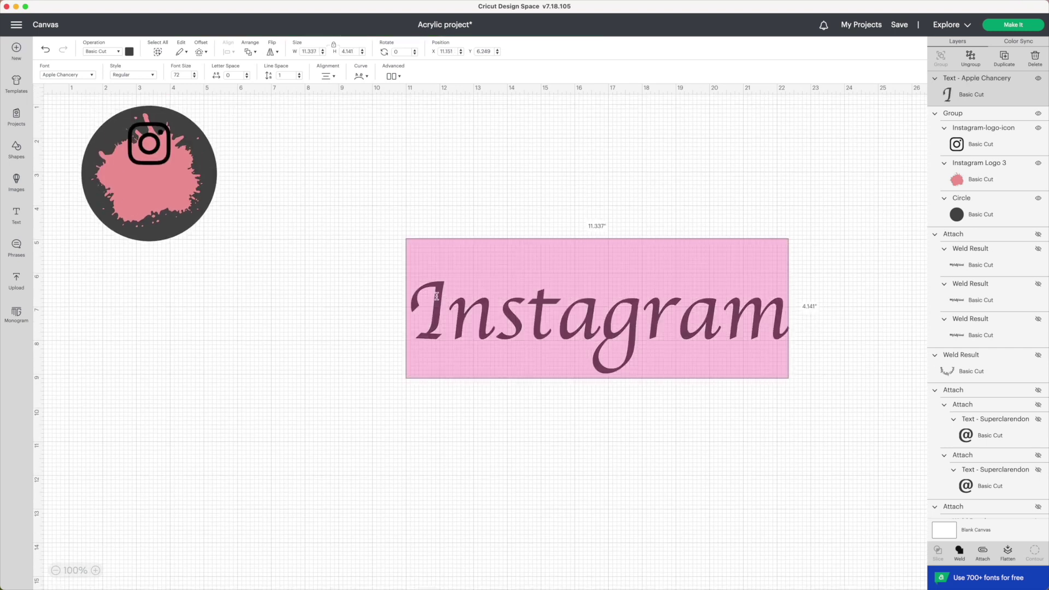
{"action": "left_click", "coordinate": [82, 75]}
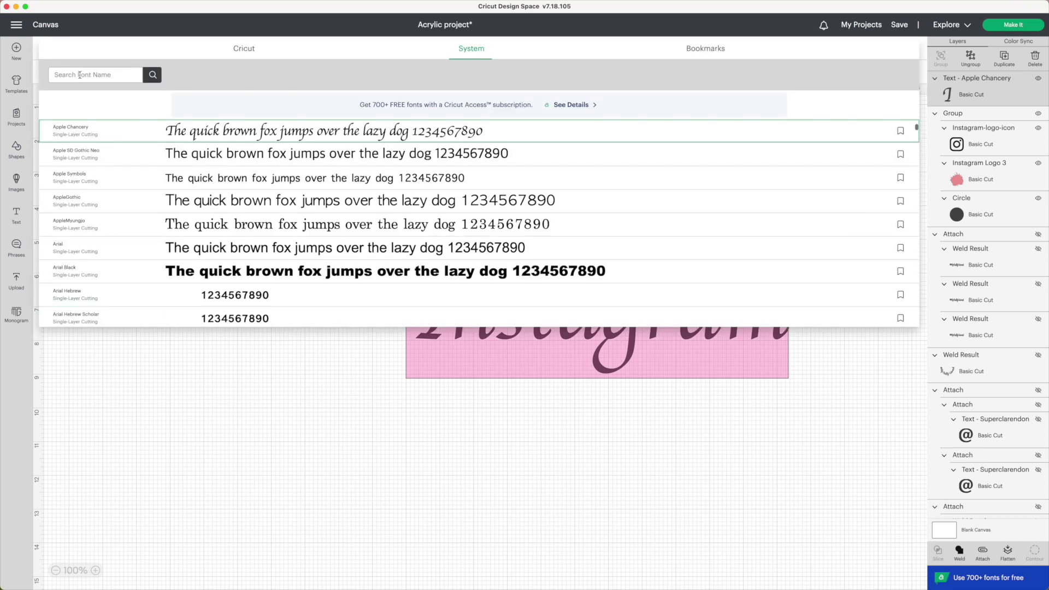
{"action": "left_click", "coordinate": [478, 50]}
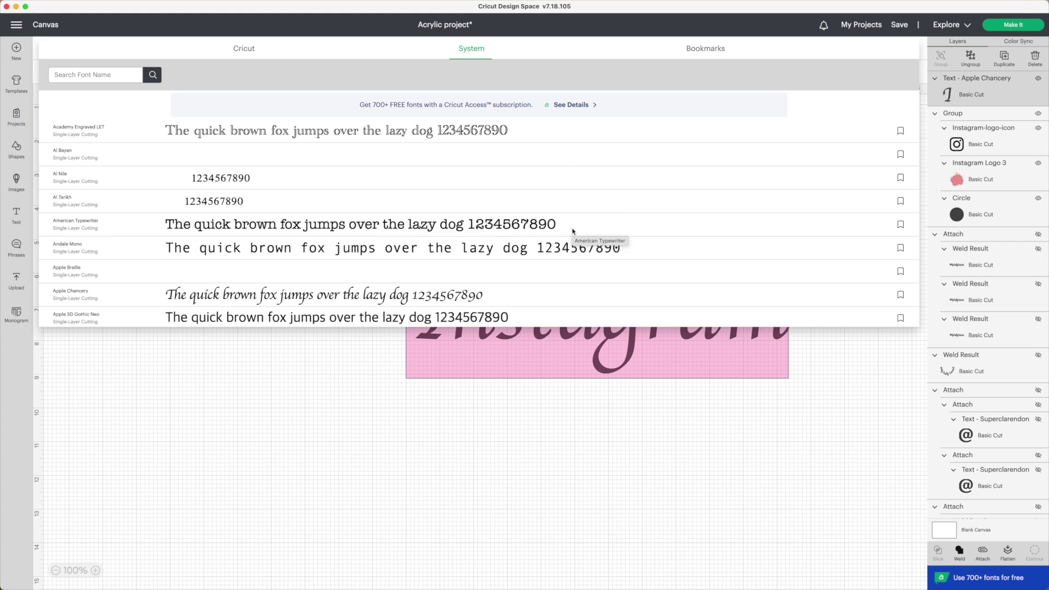
- Bookmark the American Typewriter and Al Tarikh system fonts and remove both bookmarks again
{"action": "left_click", "coordinate": [901, 225]}
{"action": "left_click", "coordinate": [901, 202]}
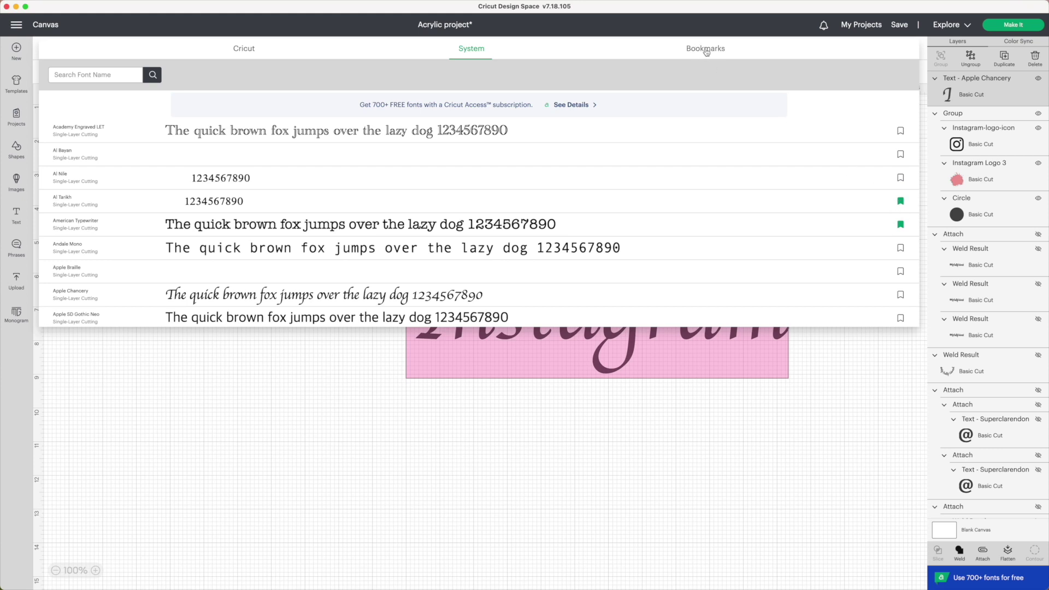
{"action": "left_click", "coordinate": [901, 201]}
{"action": "left_click", "coordinate": [901, 225]}
- Change the "Instagram" text to the bookmarked Serenity font and enlarge it to about 14.5 in wide
{"action": "left_click", "coordinate": [711, 54]}
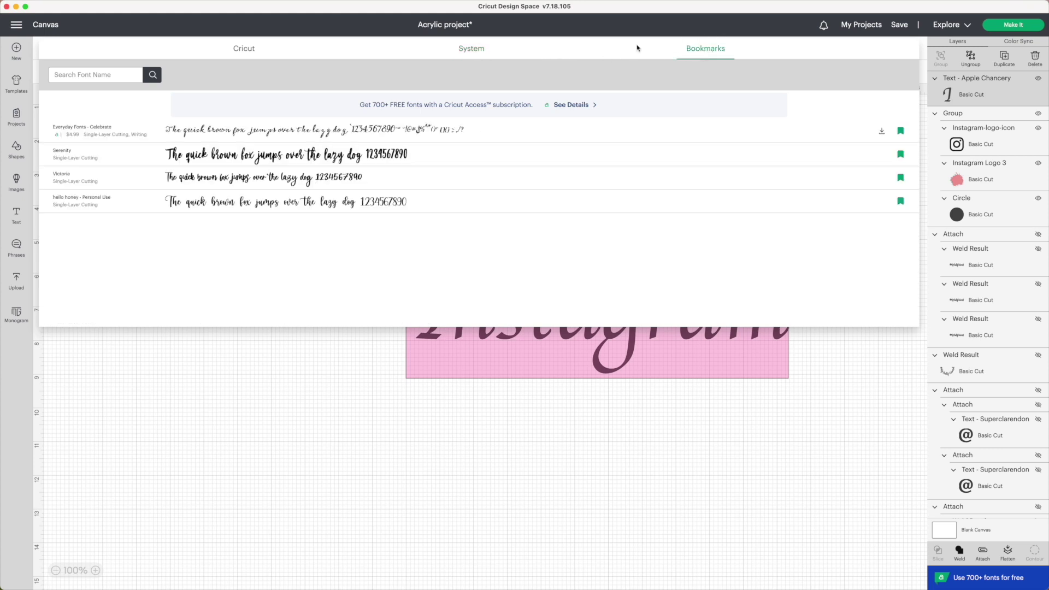
{"action": "left_click", "coordinate": [200, 160]}
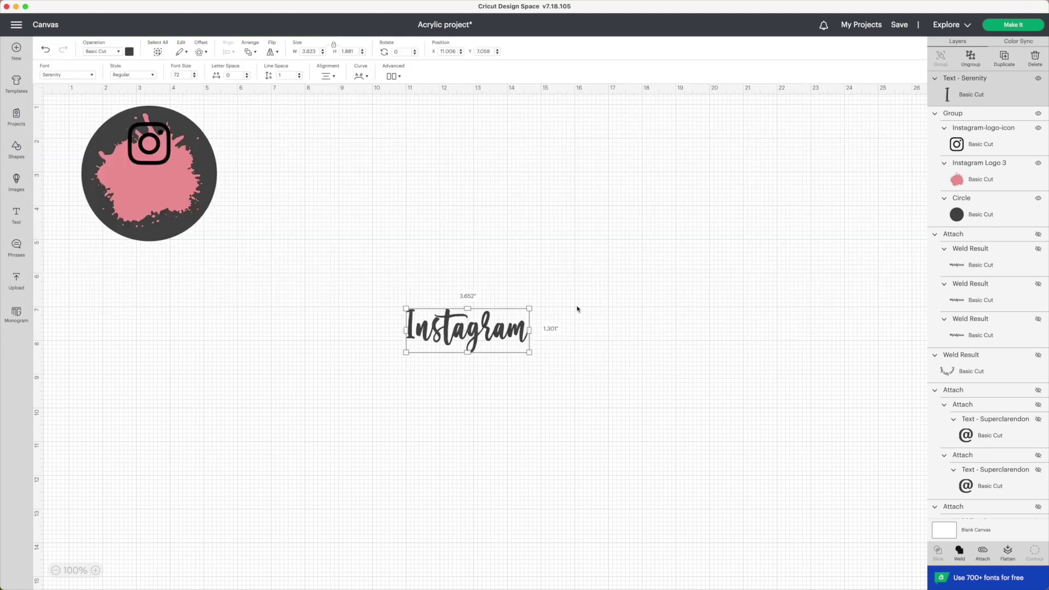
{"action": "left_click_drag", "start_coordinate": [533, 309], "coordinate": [791, 234]}
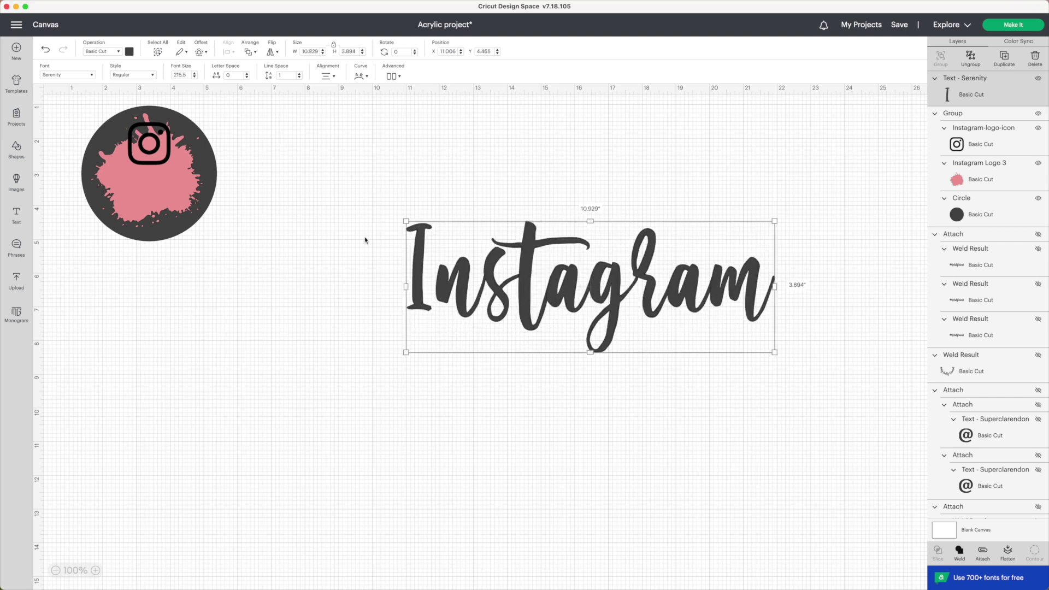
{"action": "left_click_drag", "start_coordinate": [406, 222], "coordinate": [285, 178]}
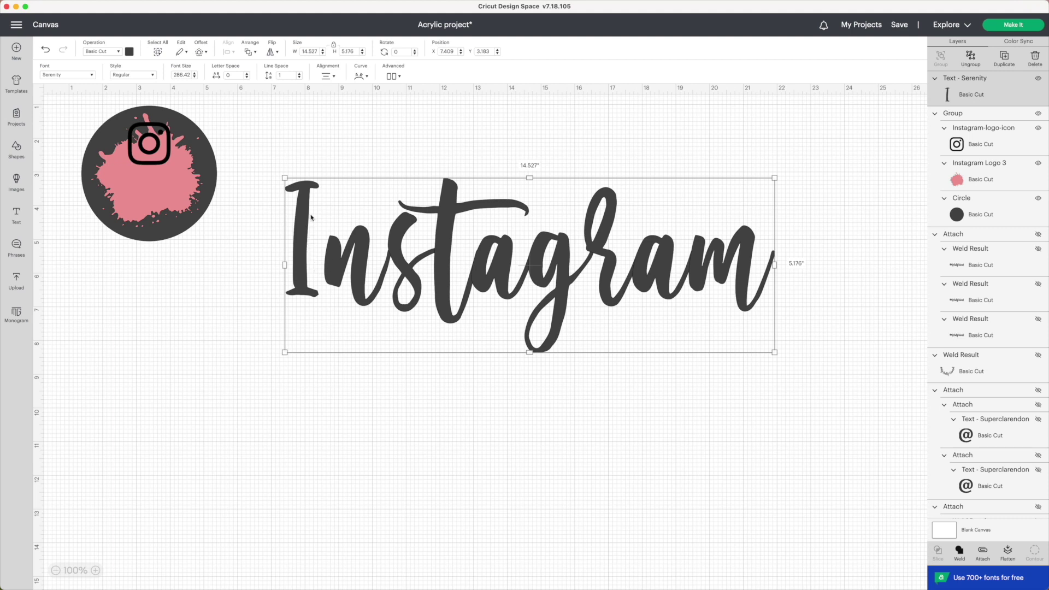
{"action": "left_click", "coordinate": [420, 401]}
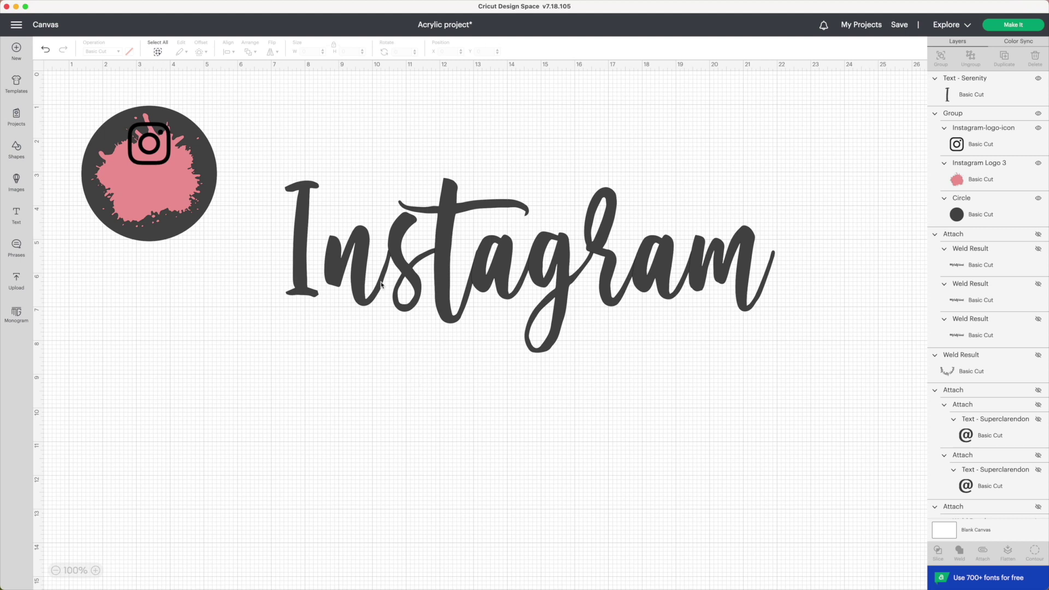
- Ungroup the "Instagram" text into separate letters
{"action": "left_click_drag", "start_coordinate": [273, 152], "coordinate": [804, 356]}
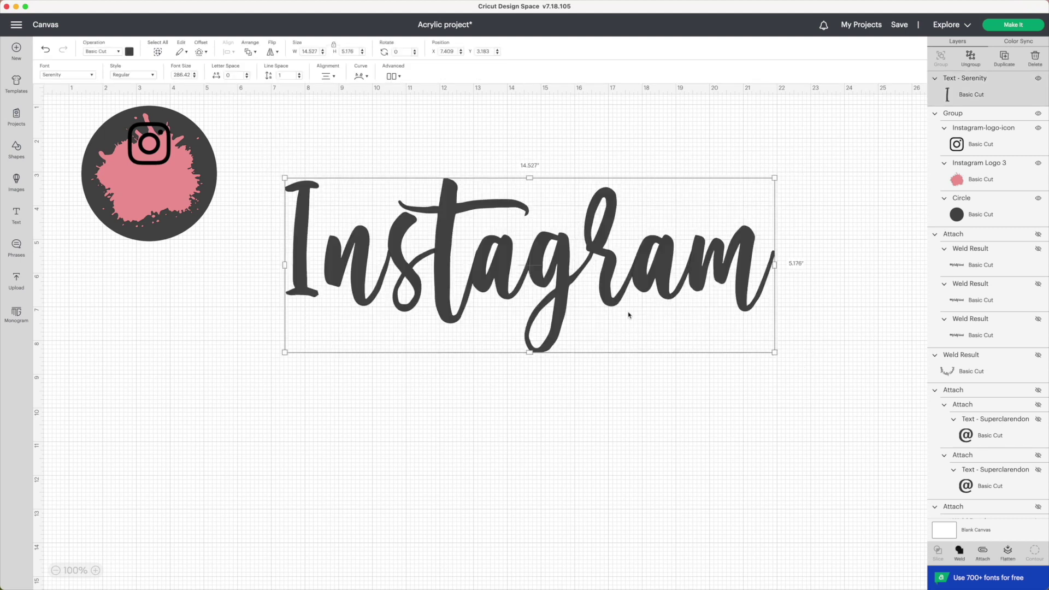
{"action": "right_click", "coordinate": [559, 300]}
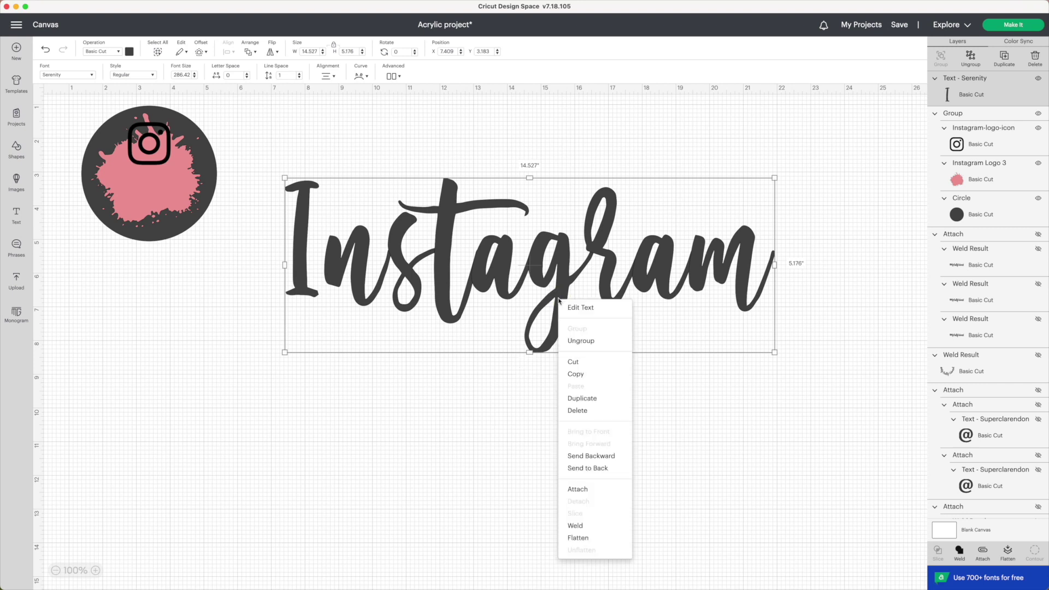
{"action": "left_click", "coordinate": [595, 343]}
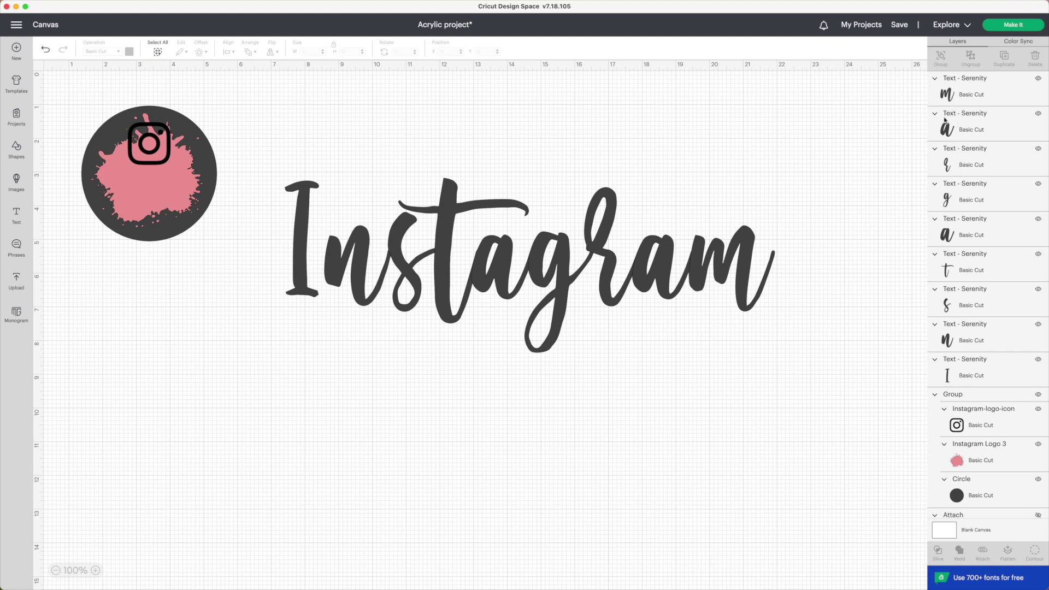
- Select several of the separate letters one by one and shift the capital "I" slightly toward the "n"
{"action": "left_click", "coordinate": [947, 305]}
{"action": "left_click", "coordinate": [949, 269]}
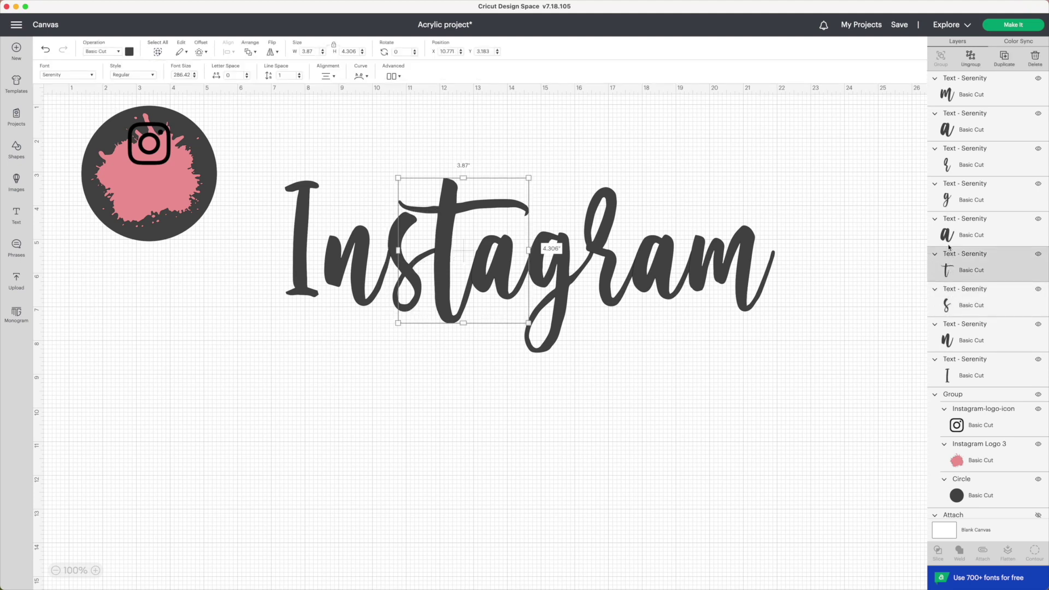
{"action": "left_click", "coordinate": [947, 236]}
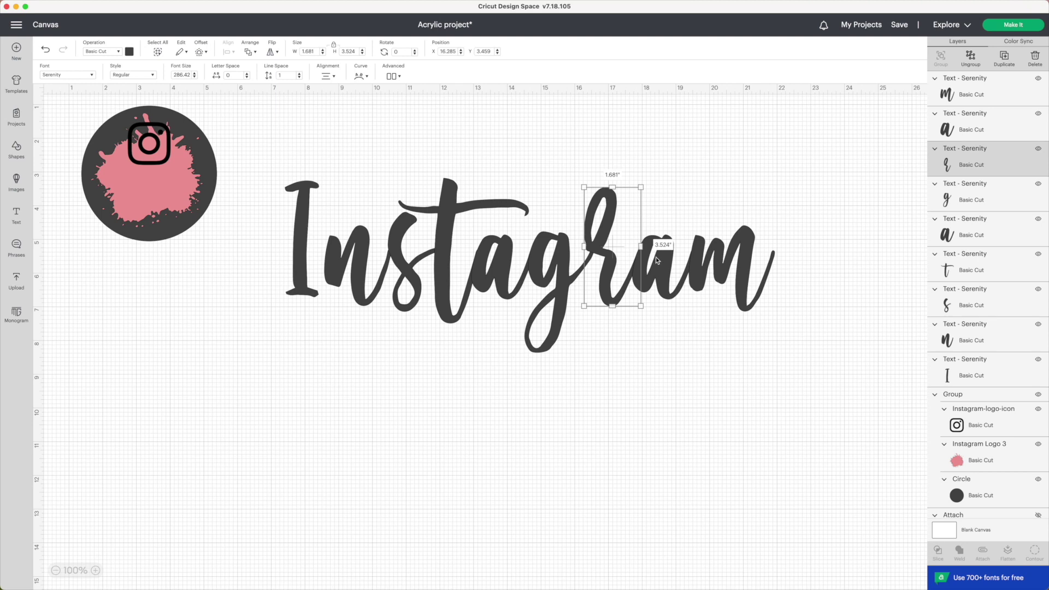
{"action": "left_click", "coordinate": [661, 258]}
{"action": "left_click", "coordinate": [745, 246]}
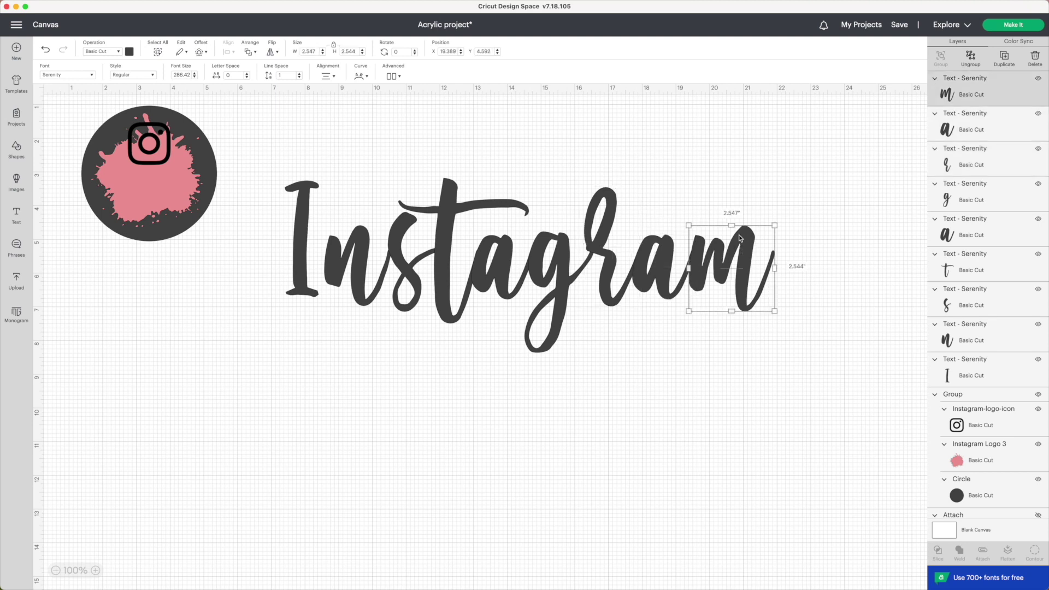
{"action": "left_click", "coordinate": [606, 256]}
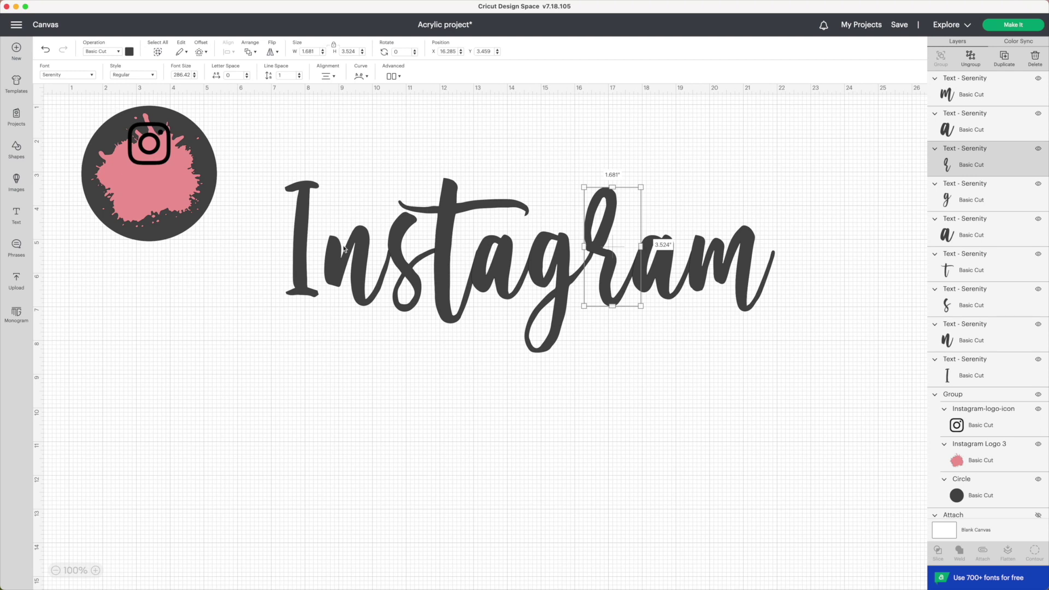
{"action": "left_click_drag", "start_coordinate": [302, 250], "coordinate": [310, 251]}
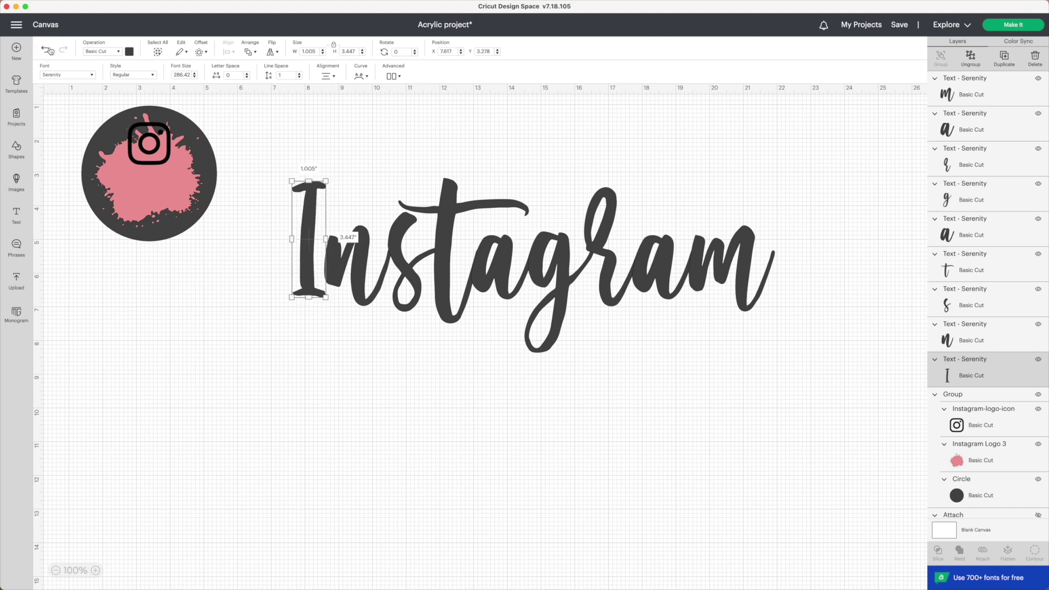
- Undo the move of the capital "I" and the ungrouping, and reselect the whole "Instagram" text
{"action": "left_click", "coordinate": [46, 50]}
{"action": "left_click", "coordinate": [46, 49]}
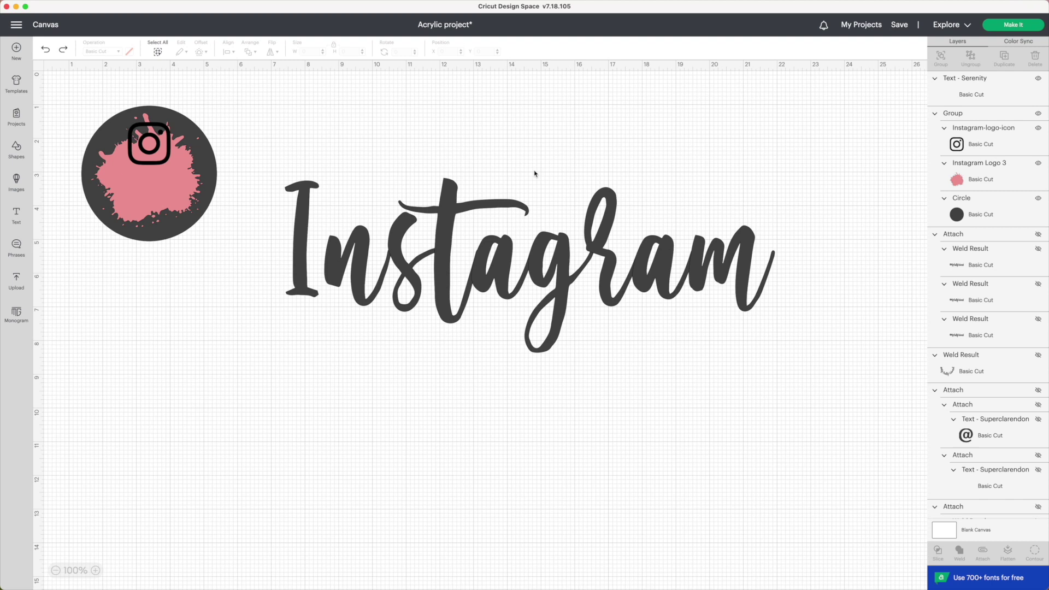
{"action": "left_click_drag", "start_coordinate": [266, 135], "coordinate": [779, 340]}
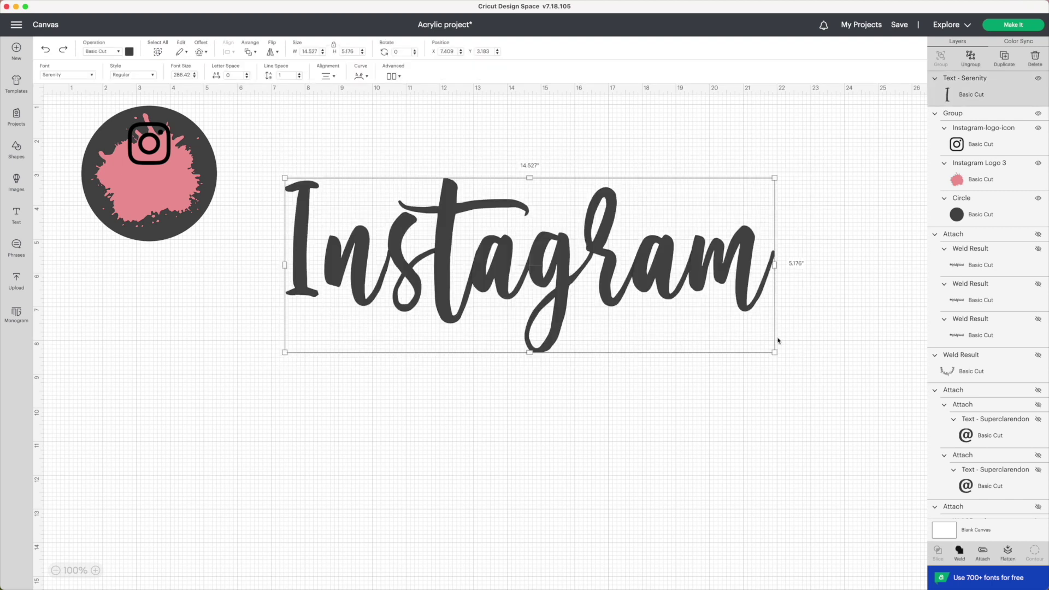
{"action": "right_click", "coordinate": [670, 297]}
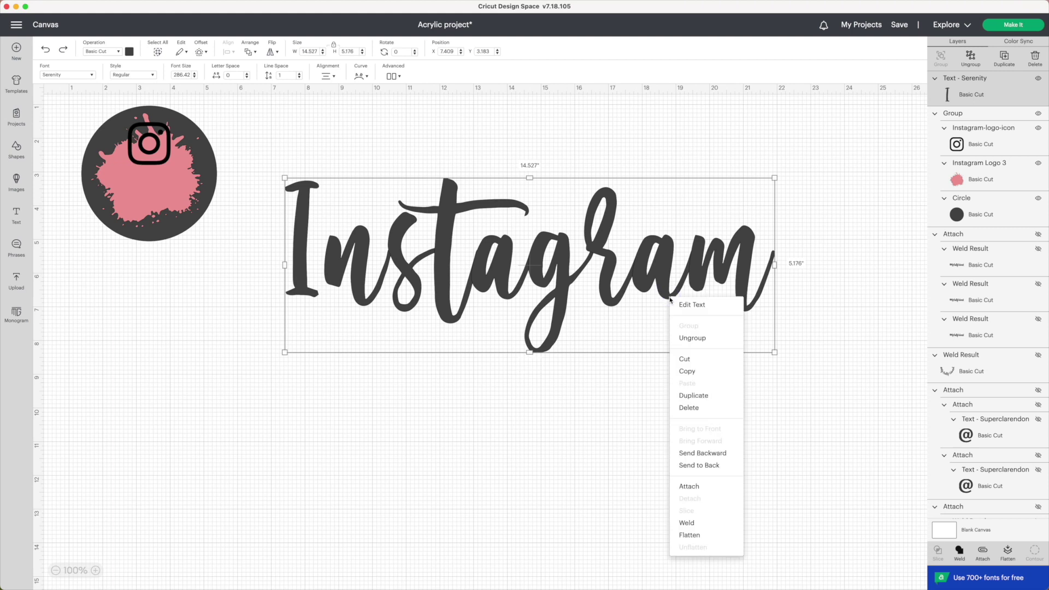
{"action": "left_click", "coordinate": [797, 343]}
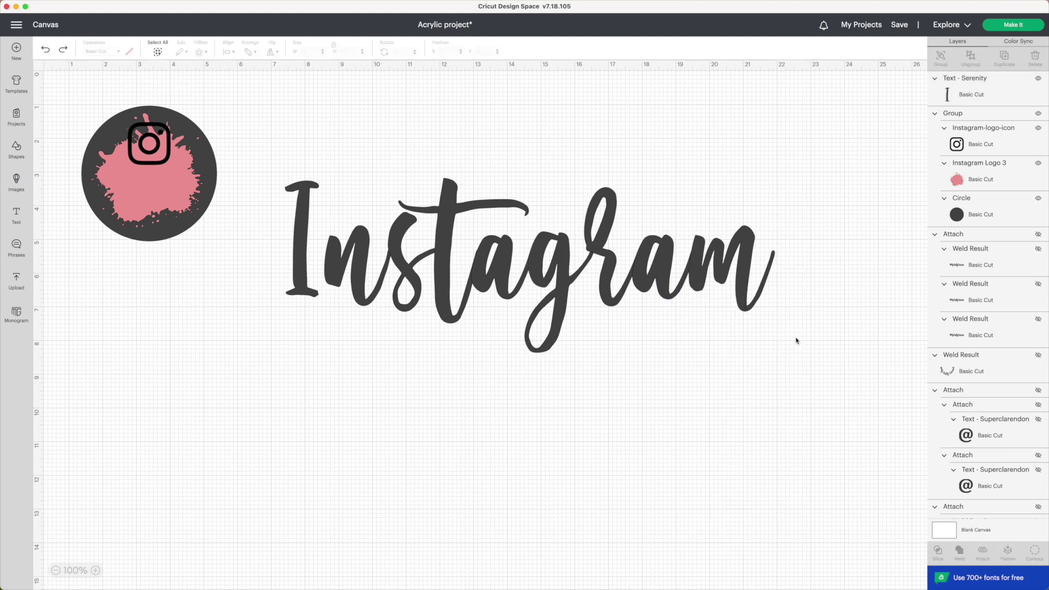
- Enlarge the unwelded "Instagram" text to about 19.2 in wide and bring it back to about 14.4 in wide
{"action": "left_click", "coordinate": [369, 245]}
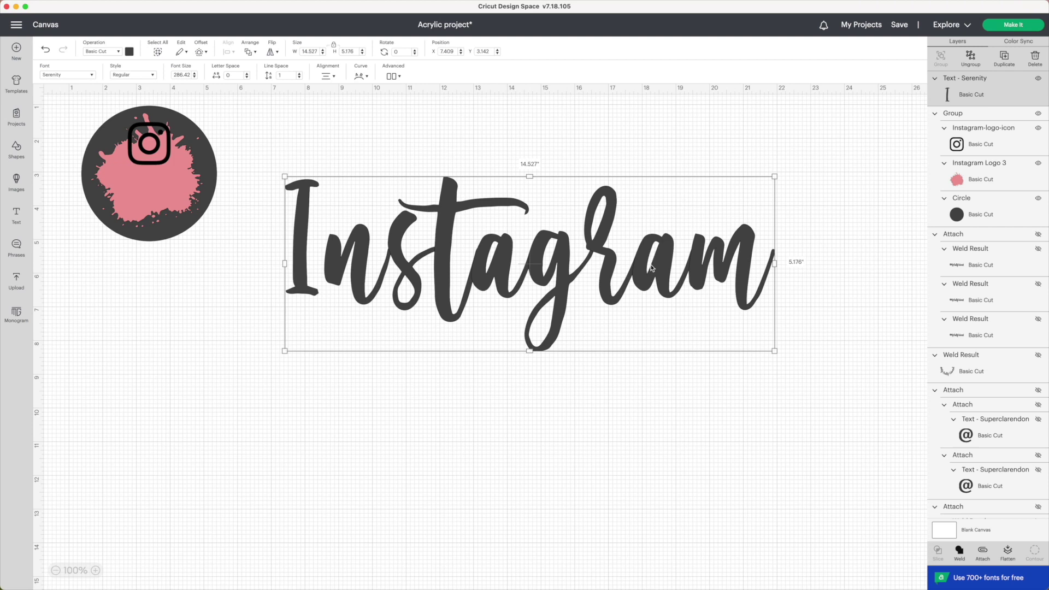
{"action": "left_click", "coordinate": [822, 245]}
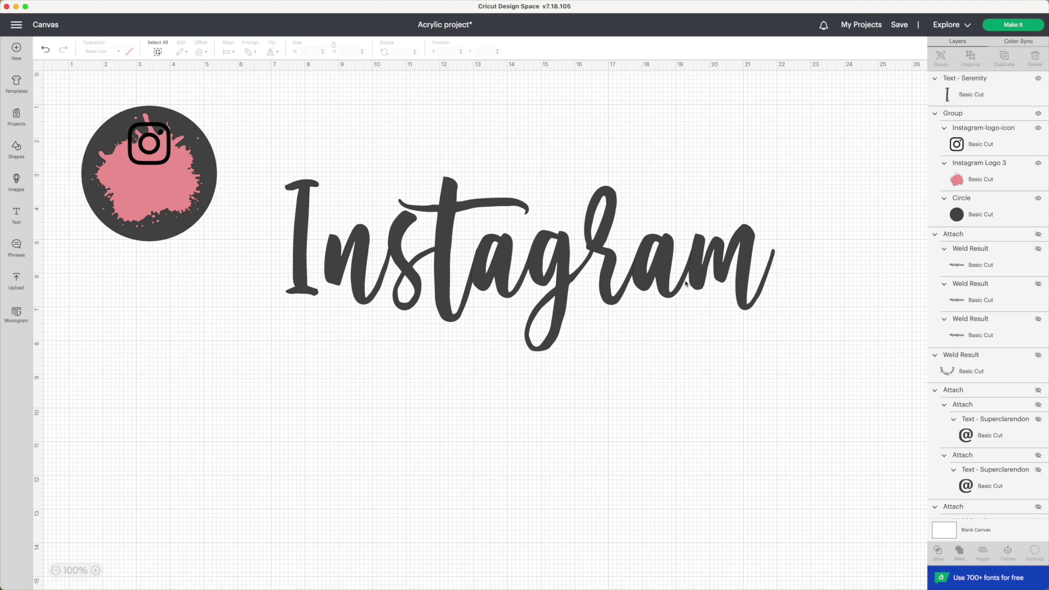
{"action": "left_click", "coordinate": [746, 241]}
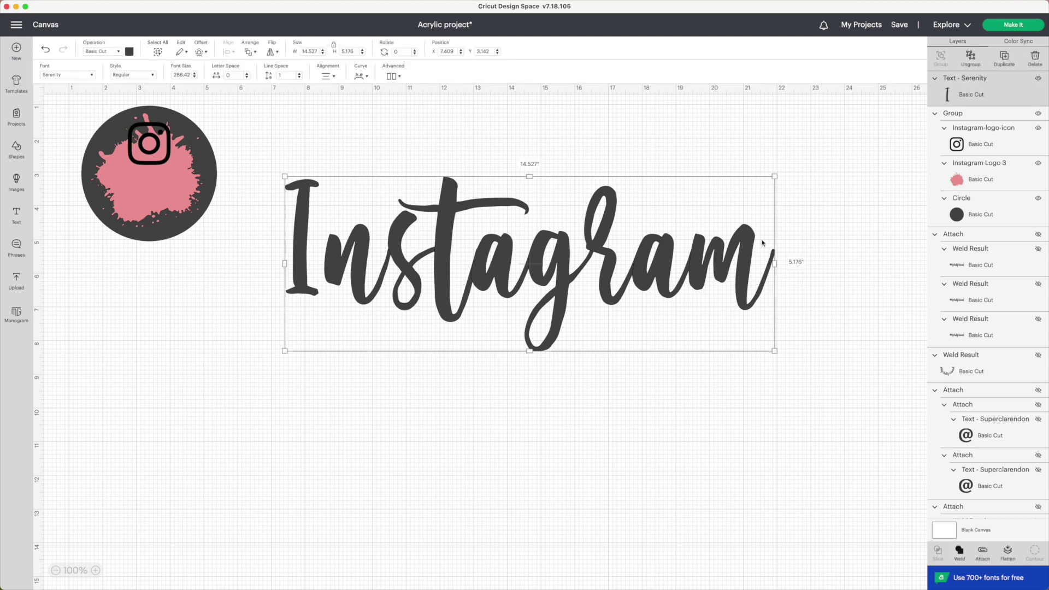
{"action": "left_click_drag", "start_coordinate": [773, 177], "coordinate": [930, 125]}
{"action": "left_click_drag", "start_coordinate": [549, 255], "coordinate": [470, 307]}
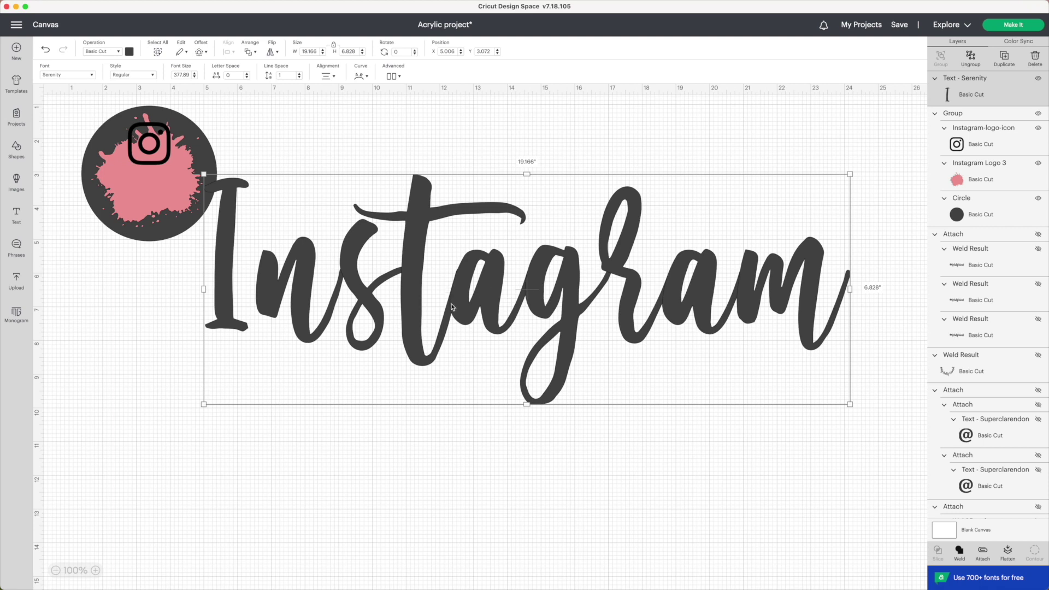
{"action": "key", "text": "super+z"}
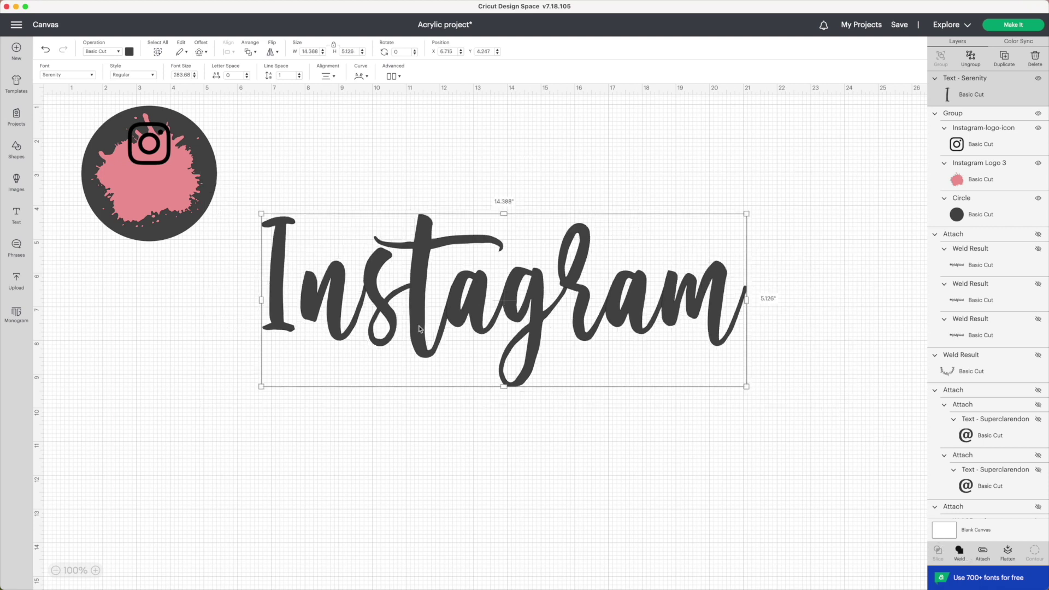
- Try enlarging the unwelded "Instagram" text to about 19 in wide and undo the enlargement
{"action": "left_click", "coordinate": [295, 195]}
{"action": "left_click_drag", "start_coordinate": [268, 197], "coordinate": [808, 395]}
{"action": "left_click_drag", "start_coordinate": [748, 214], "coordinate": [902, 158]}
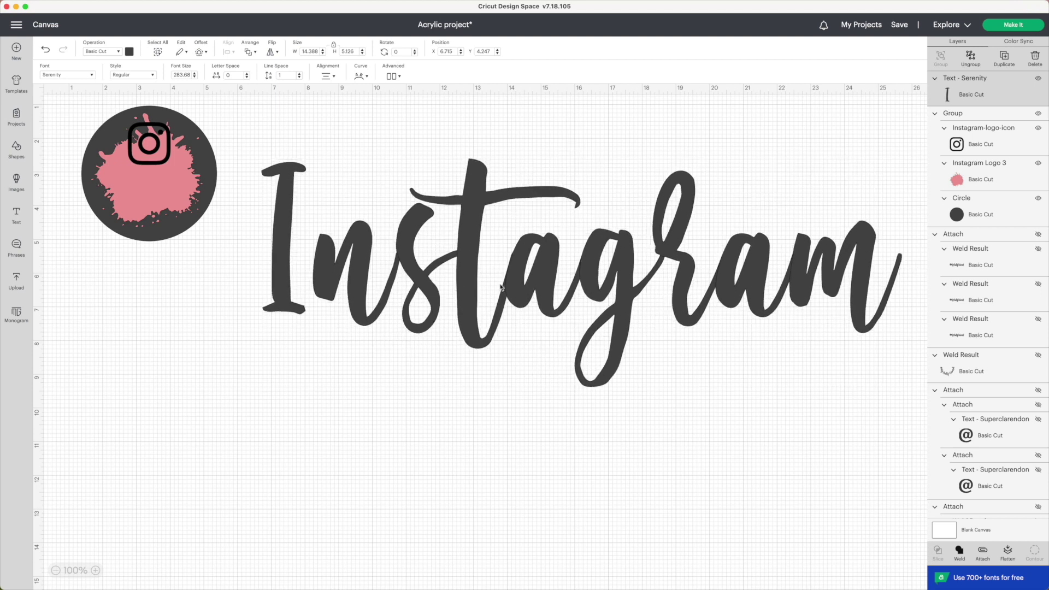
{"action": "key", "text": "super+z"}
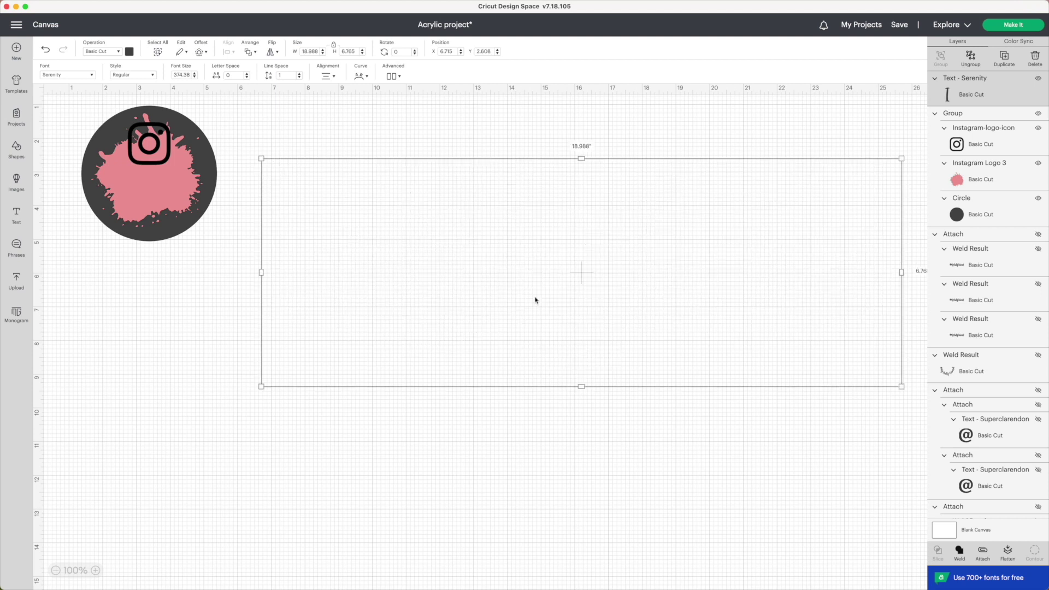
- Weld the "Instagram" letters into a single shape and enlarge it to about 19.4 in wide
{"action": "left_click", "coordinate": [519, 299]}
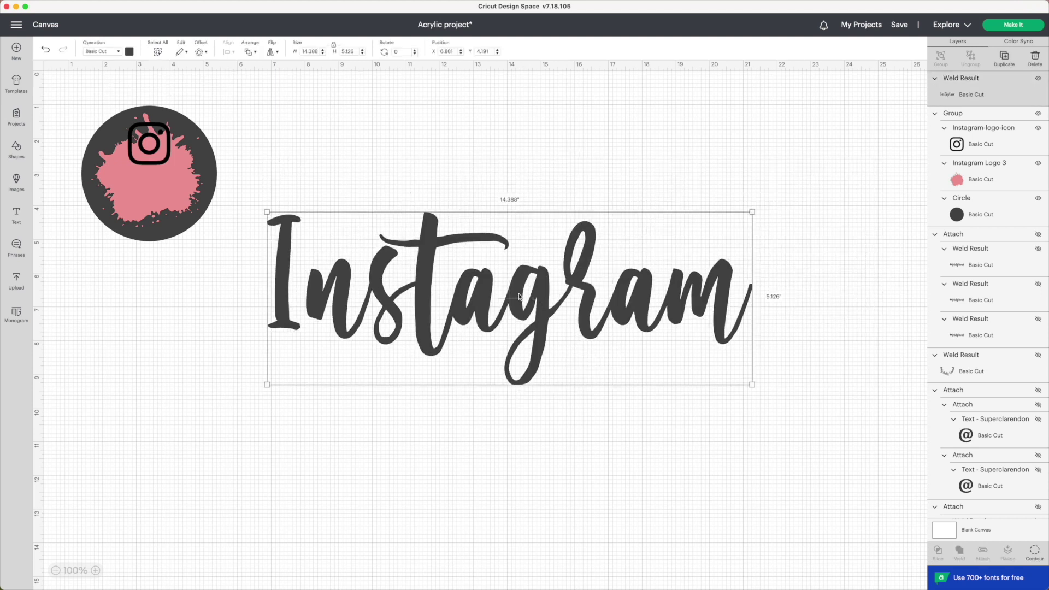
{"action": "left_click_drag", "start_coordinate": [750, 211], "coordinate": [922, 151]}
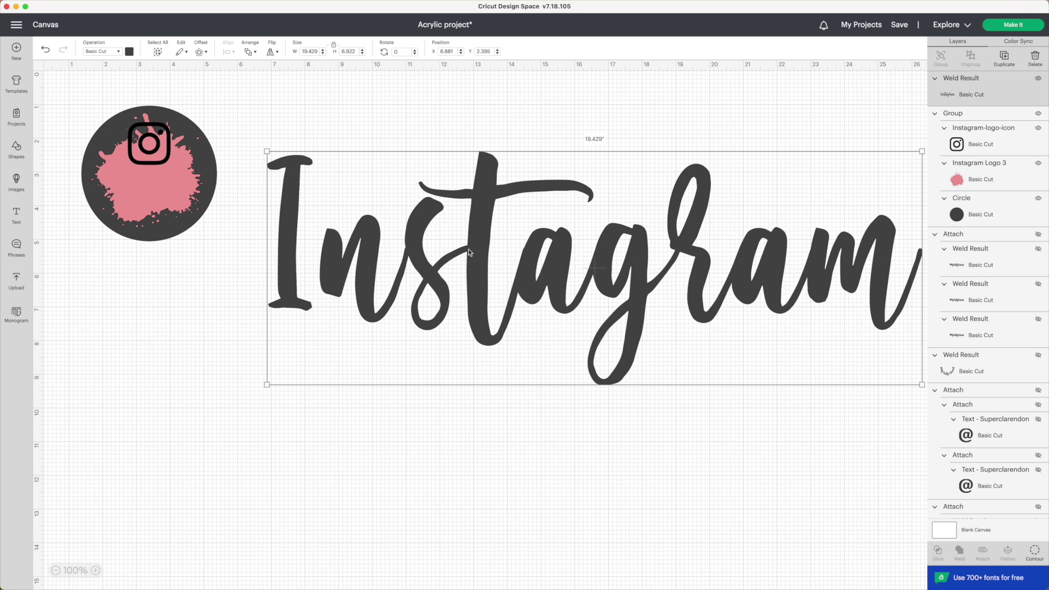
{"action": "key", "text": "super+z"}
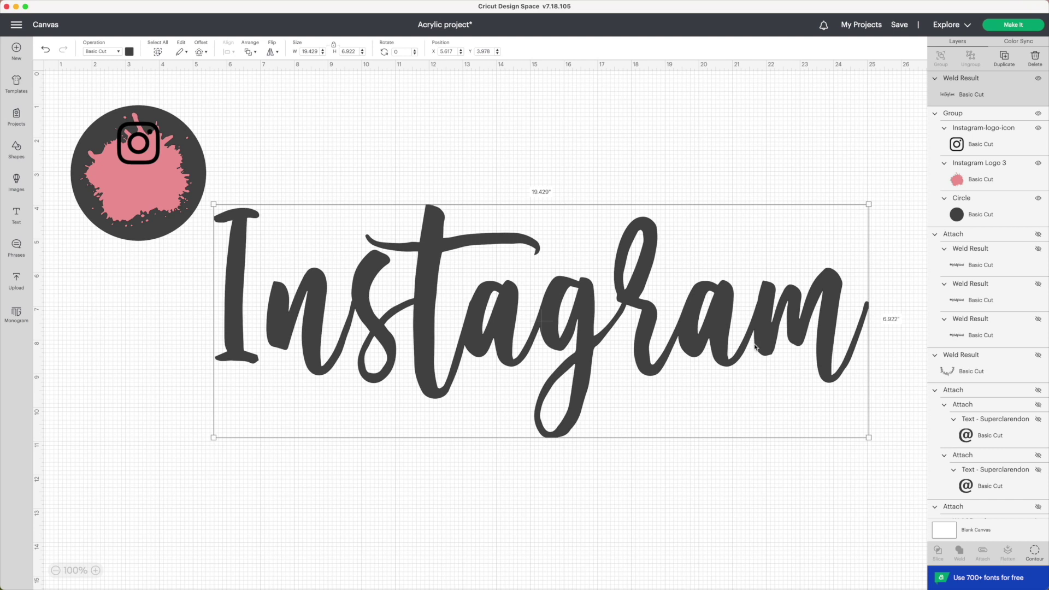
- Shrink the welded "Instagram" word and place it on the pink splatter just below the Instagram icon
{"action": "left_click_drag", "start_coordinate": [868, 205], "coordinate": [626, 205]}
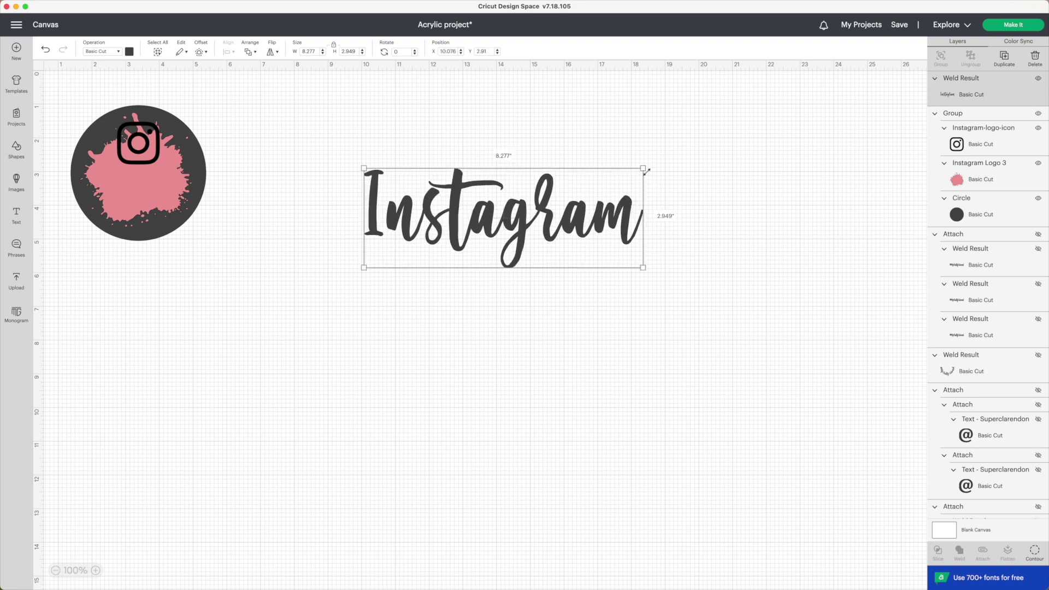
{"action": "left_click_drag", "start_coordinate": [647, 172], "coordinate": [159, 190]}
{"action": "left_click_drag", "start_coordinate": [163, 189], "coordinate": [162, 190]}
{"action": "left_click", "coordinate": [299, 201]}
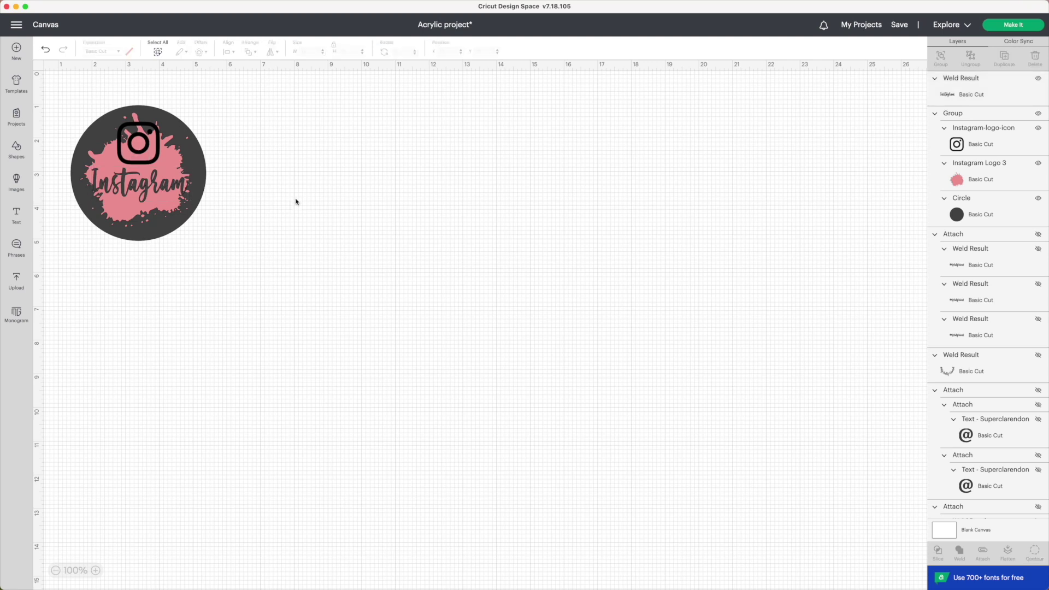
{"action": "left_click", "coordinate": [19, 221]}
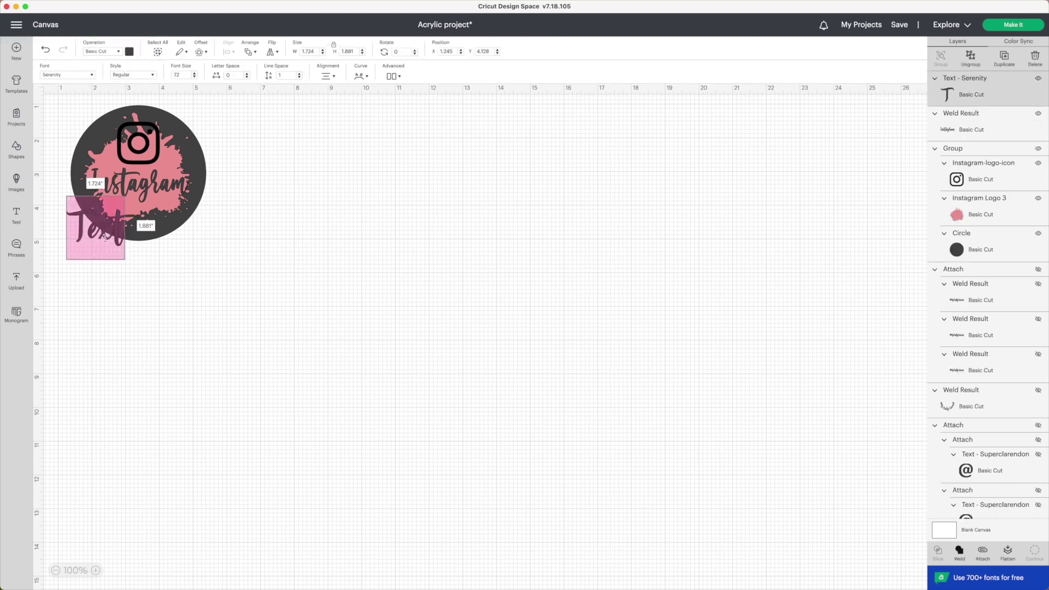
{"action": "left_click", "coordinate": [129, 281]}
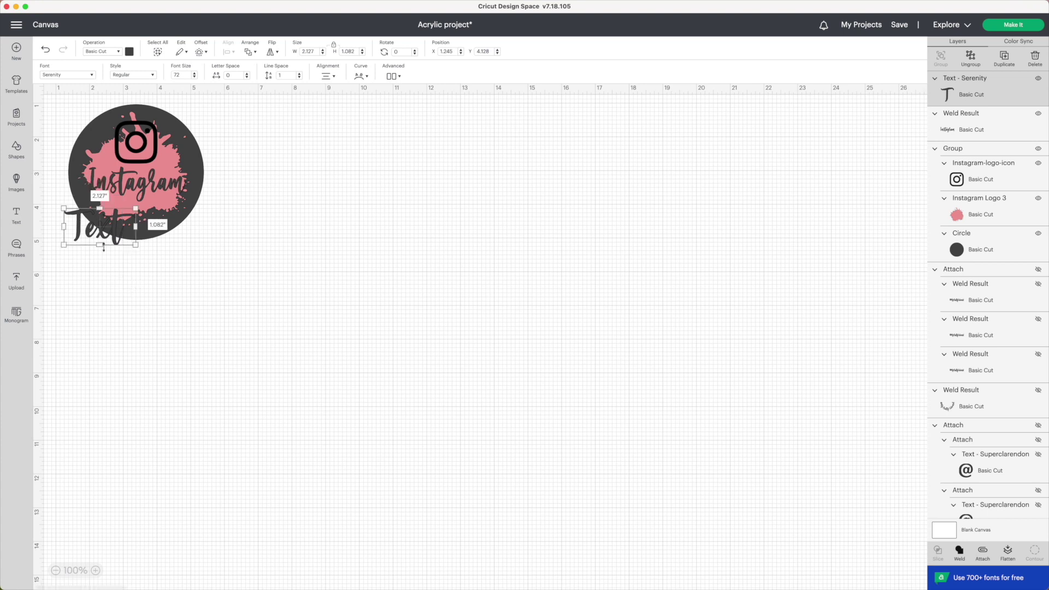
{"action": "left_click_drag", "start_coordinate": [106, 240], "coordinate": [431, 299]}
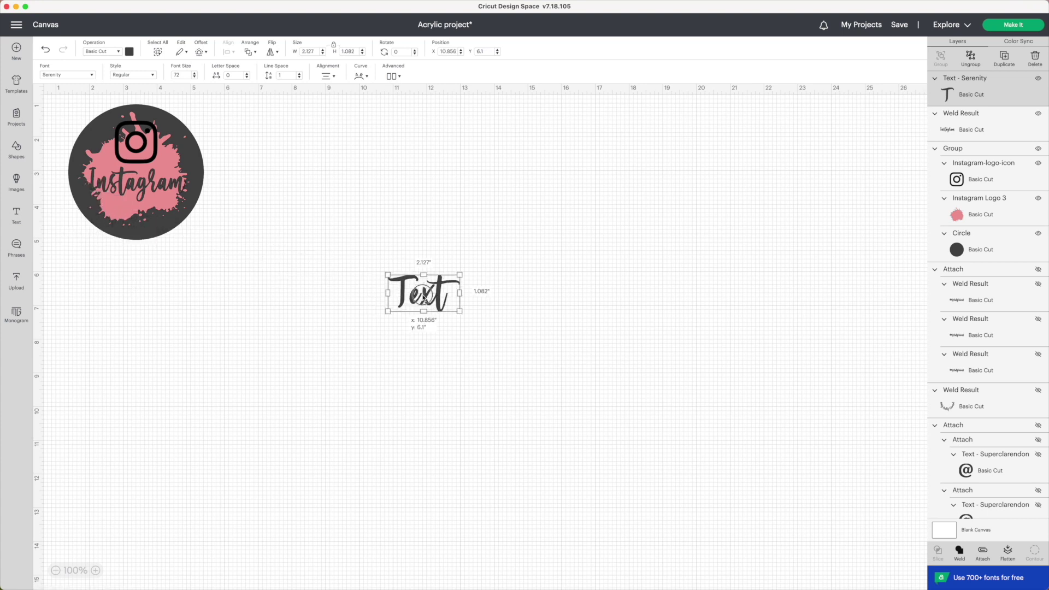
{"action": "double_click", "coordinate": [453, 290]}
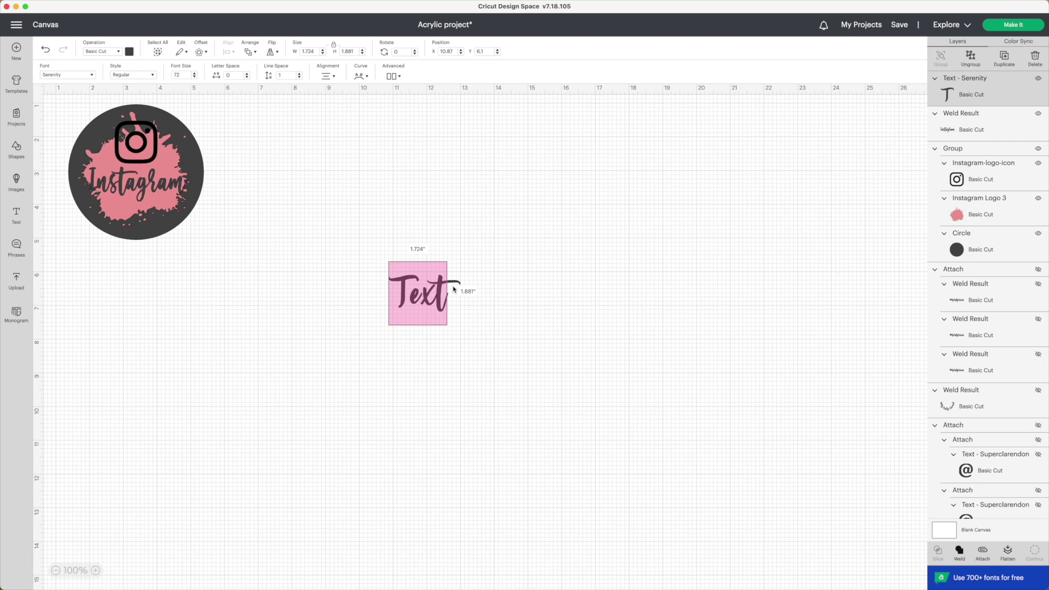
{"action": "type", "text": "@my Crafty Carousel"}
{"action": "left_click", "coordinate": [478, 367]}
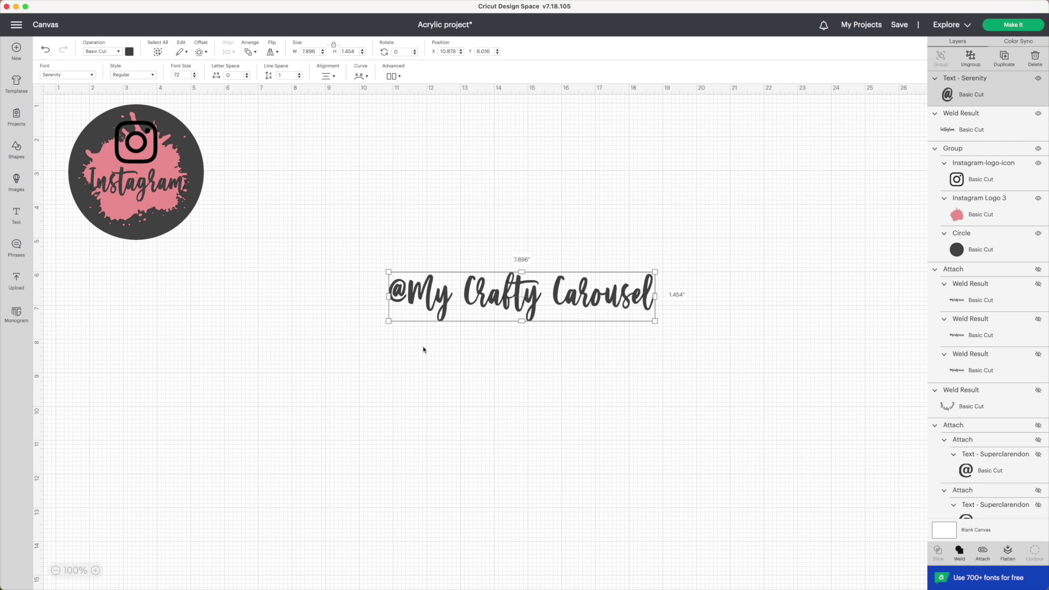
{"action": "left_click", "coordinate": [392, 258]}
{"action": "left_click_drag", "start_coordinate": [382, 254], "coordinate": [717, 337]}
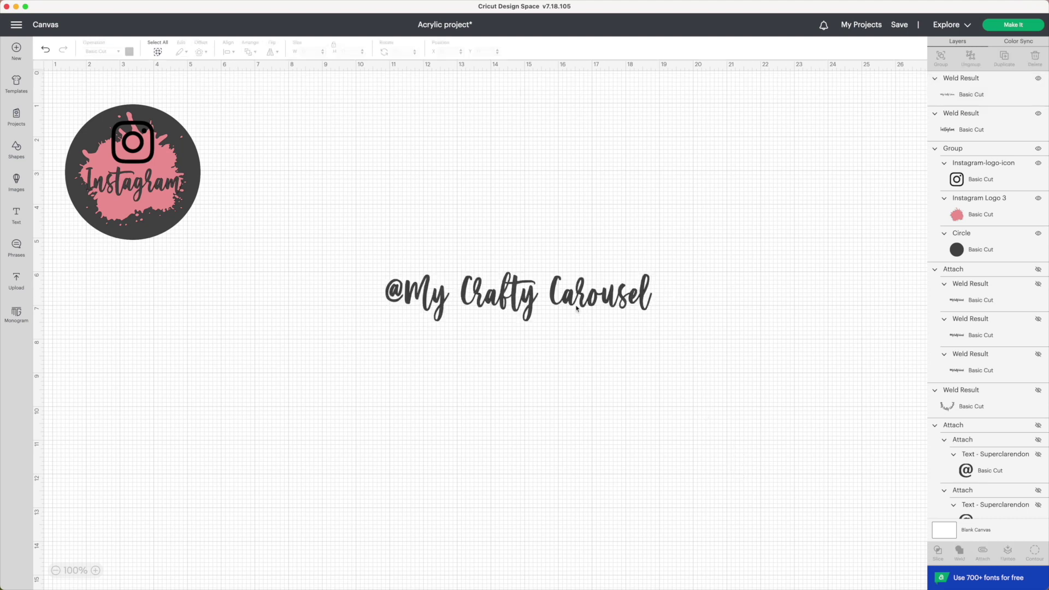
{"action": "left_click_drag", "start_coordinate": [578, 310], "coordinate": [558, 307]}
{"action": "left_click_drag", "start_coordinate": [631, 269], "coordinate": [400, 258]}
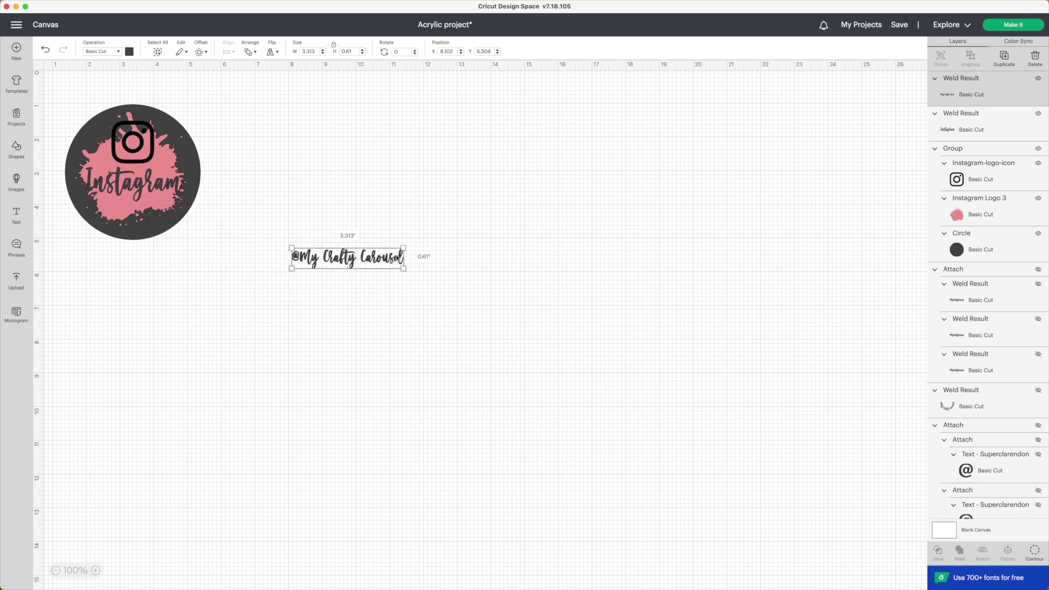
{"action": "left_click", "coordinate": [130, 52]}
{"action": "left_click", "coordinate": [140, 118]}
{"action": "left_click_drag", "start_coordinate": [368, 266], "coordinate": [175, 215]}
{"action": "left_click", "coordinate": [249, 215]}
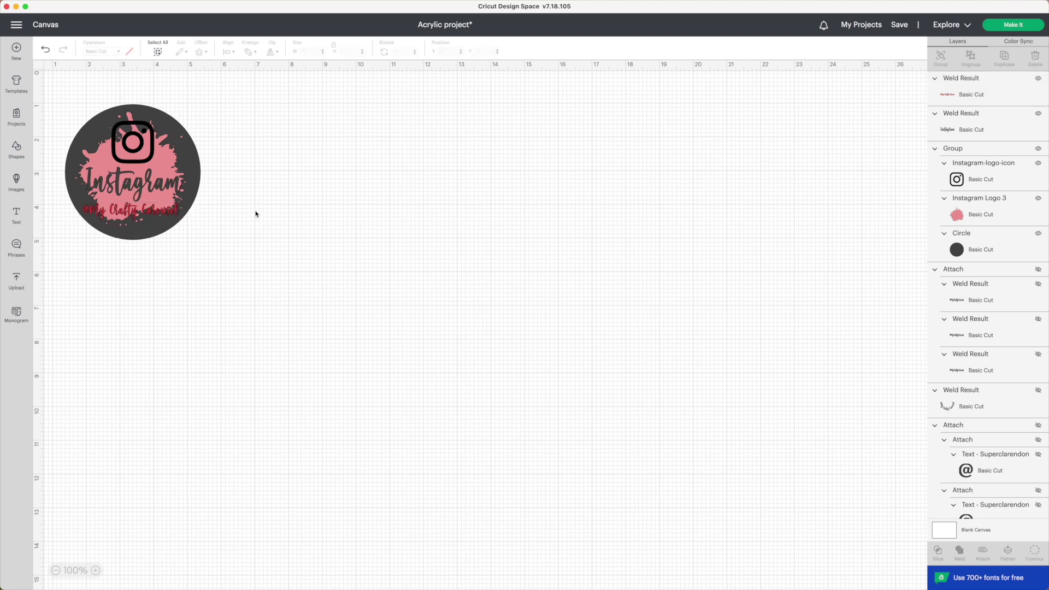
{"action": "left_click_drag", "start_coordinate": [154, 216], "coordinate": [507, 208]}
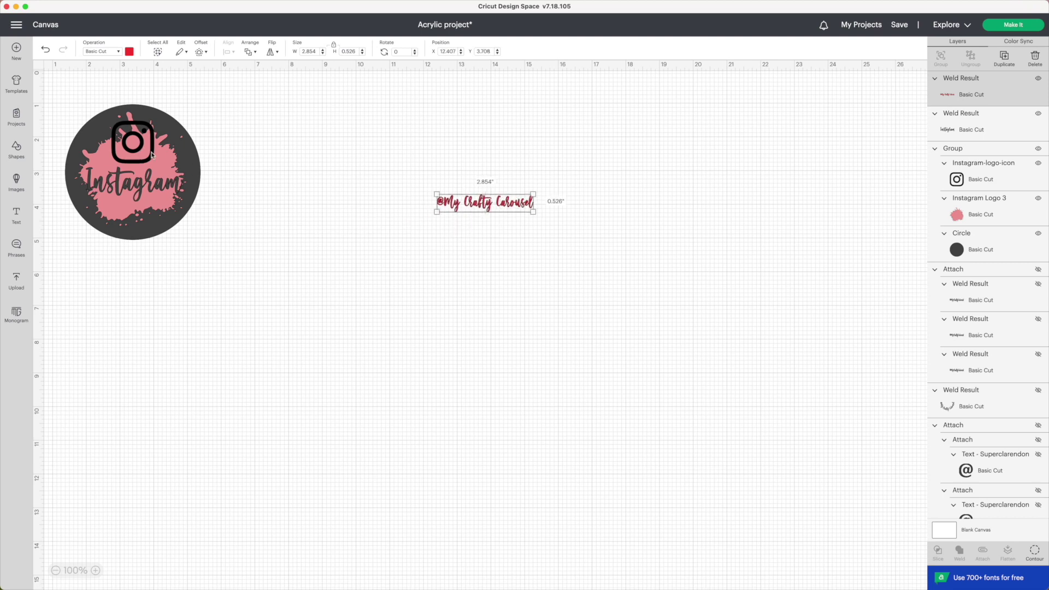
{"action": "left_click_drag", "start_coordinate": [158, 188], "coordinate": [514, 153]}
{"action": "left_click_drag", "start_coordinate": [507, 203], "coordinate": [617, 156]}
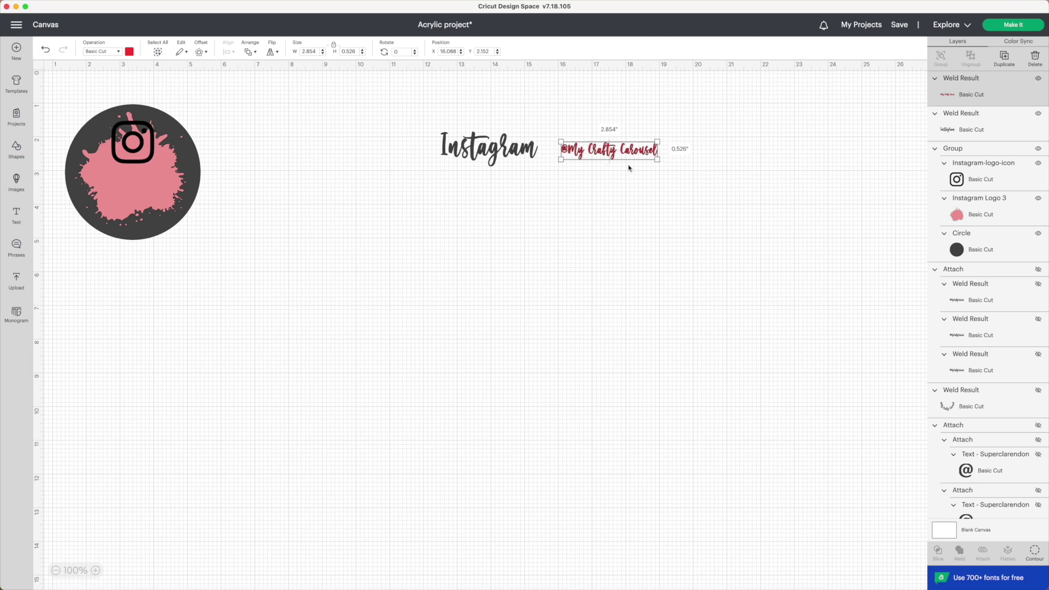
- Ungroup the circle, pink splatter and Instagram icon and spread them apart on the canvas
{"action": "left_click_drag", "start_coordinate": [133, 143], "coordinate": [202, 161]}
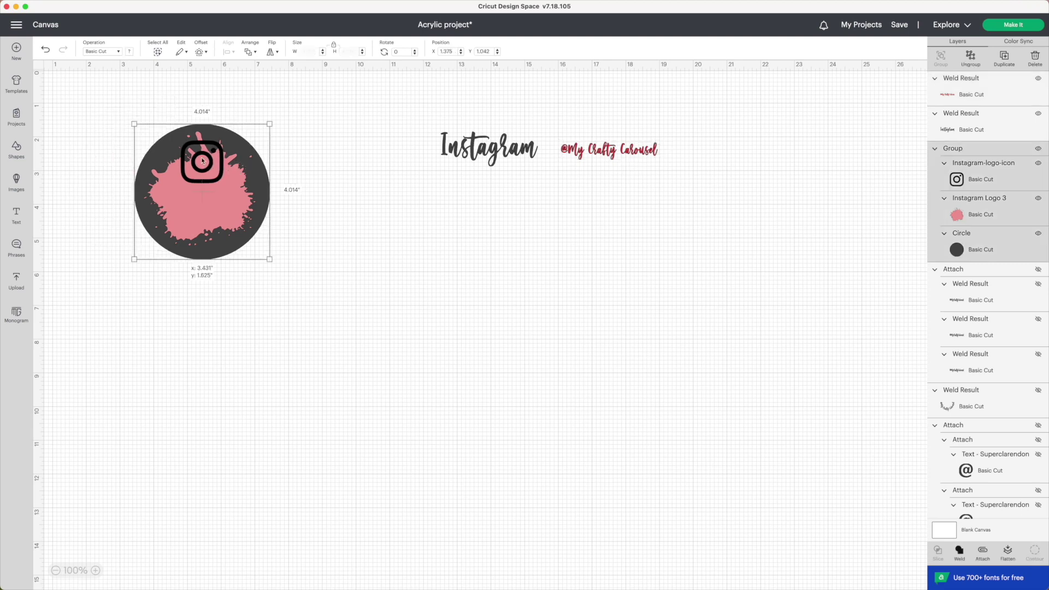
{"action": "left_click_drag", "start_coordinate": [107, 104], "coordinate": [312, 289]}
{"action": "right_click", "coordinate": [252, 224]}
{"action": "left_click", "coordinate": [285, 243]}
{"action": "left_click_drag", "start_coordinate": [222, 178], "coordinate": [439, 243]}
{"action": "left_click_drag", "start_coordinate": [218, 213], "coordinate": [319, 405]}
{"action": "left_click_drag", "start_coordinate": [258, 218], "coordinate": [198, 176]}
{"action": "left_click_drag", "start_coordinate": [236, 363], "coordinate": [84, 289]}
{"action": "left_click", "coordinate": [405, 245]}
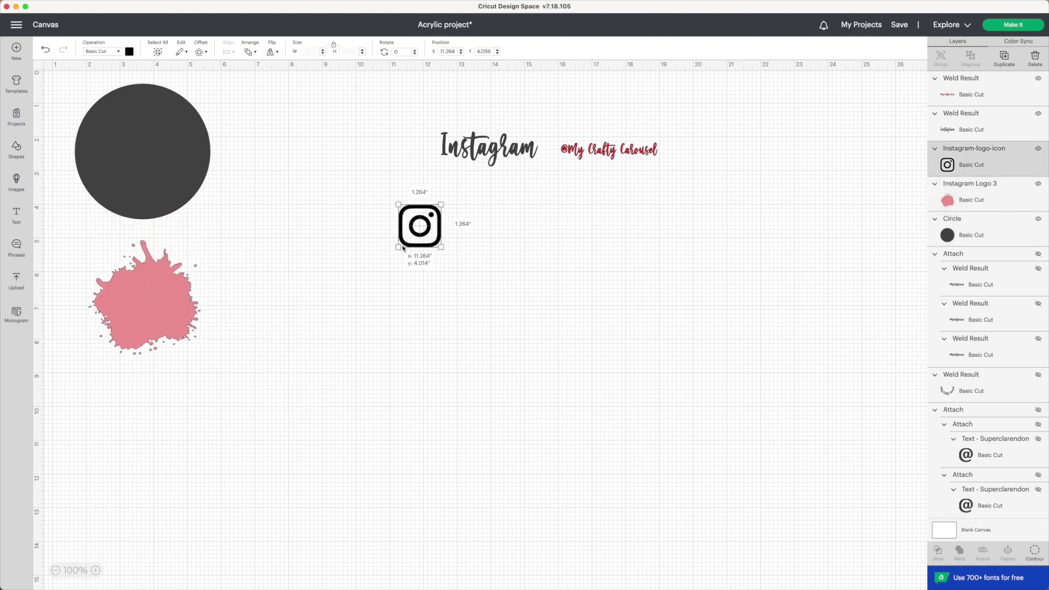
- Preview the project on 12 in x 12 in mats, examine the pink and red mats, and return to the canvas
{"action": "left_click", "coordinate": [512, 231]}
{"action": "left_click_drag", "start_coordinate": [565, 131], "coordinate": [711, 166]}
{"action": "left_click", "coordinate": [556, 129]}
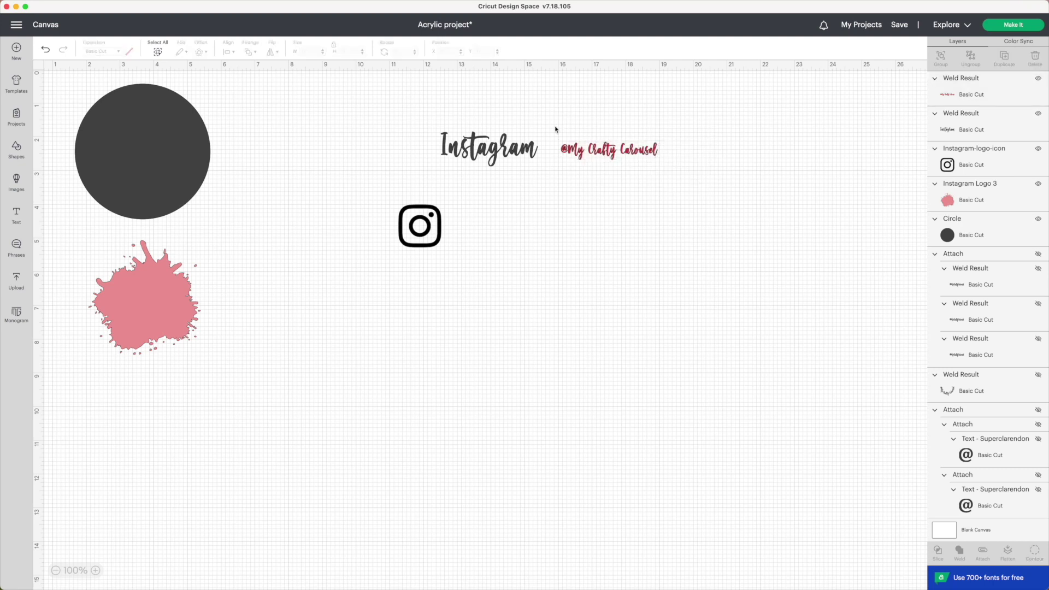
{"action": "left_click_drag", "start_coordinate": [554, 126], "coordinate": [753, 183]}
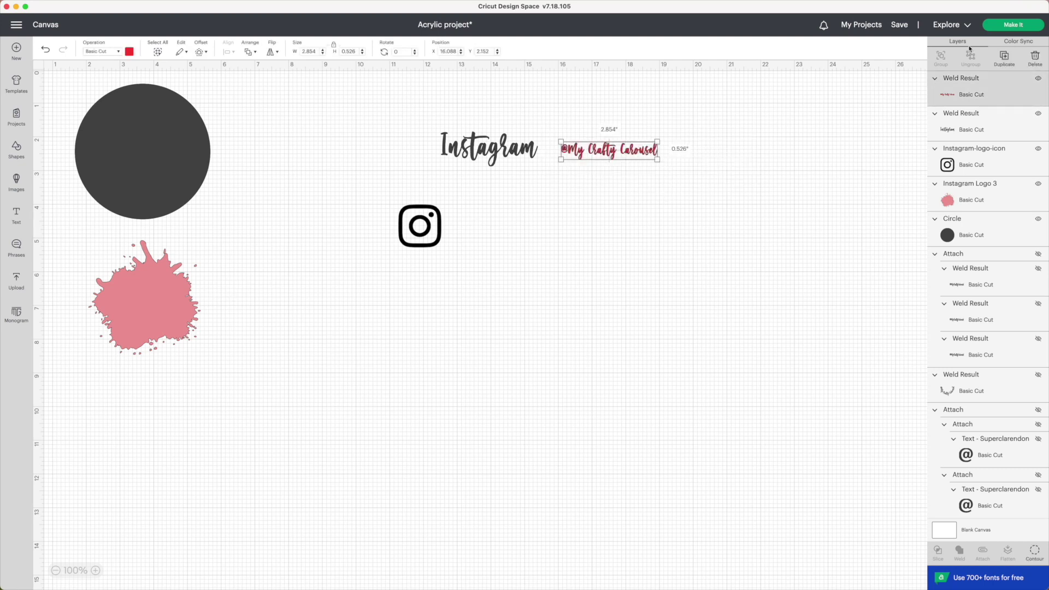
{"action": "left_click", "coordinate": [1009, 28]}
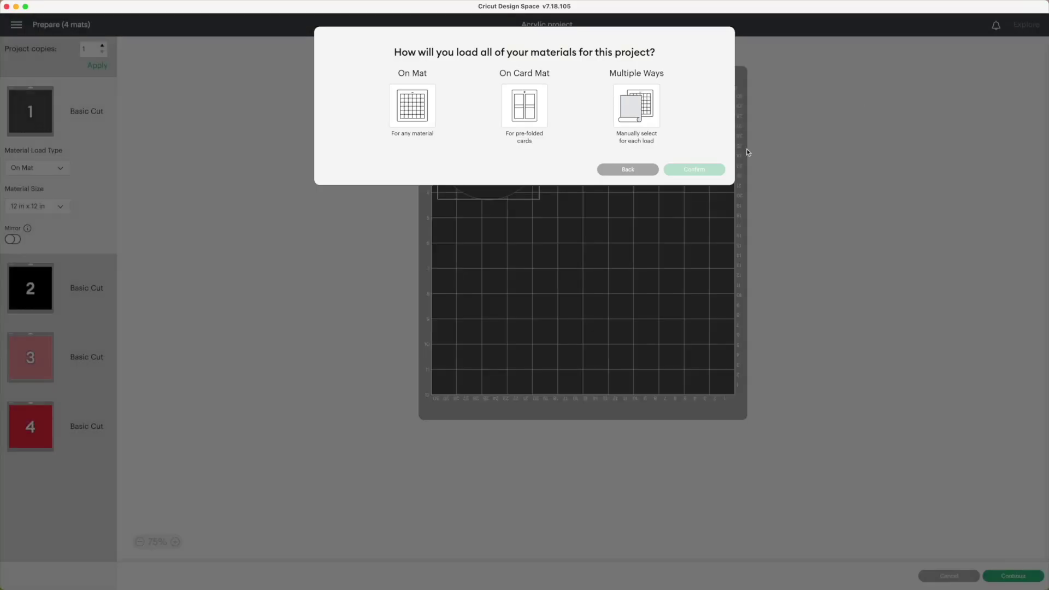
{"action": "left_click", "coordinate": [430, 127]}
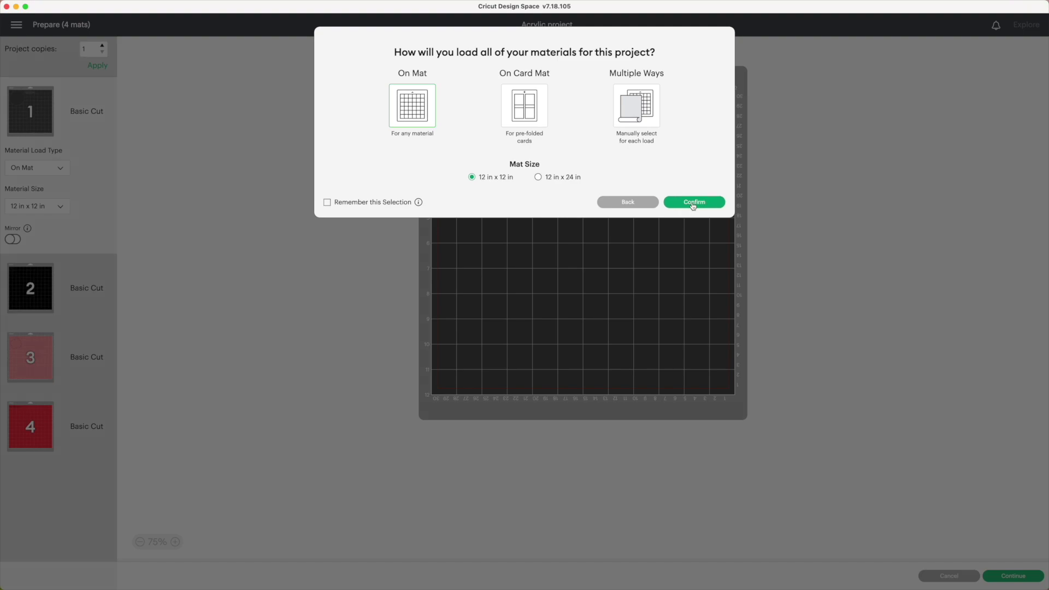
{"action": "left_click", "coordinate": [694, 203]}
{"action": "left_click", "coordinate": [42, 379]}
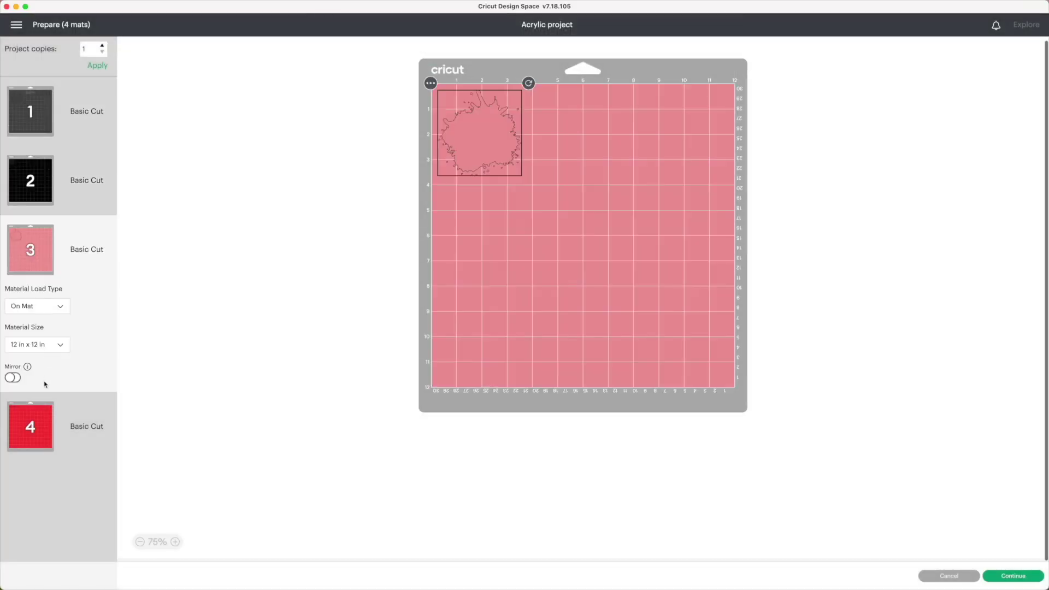
{"action": "left_click", "coordinate": [40, 428]}
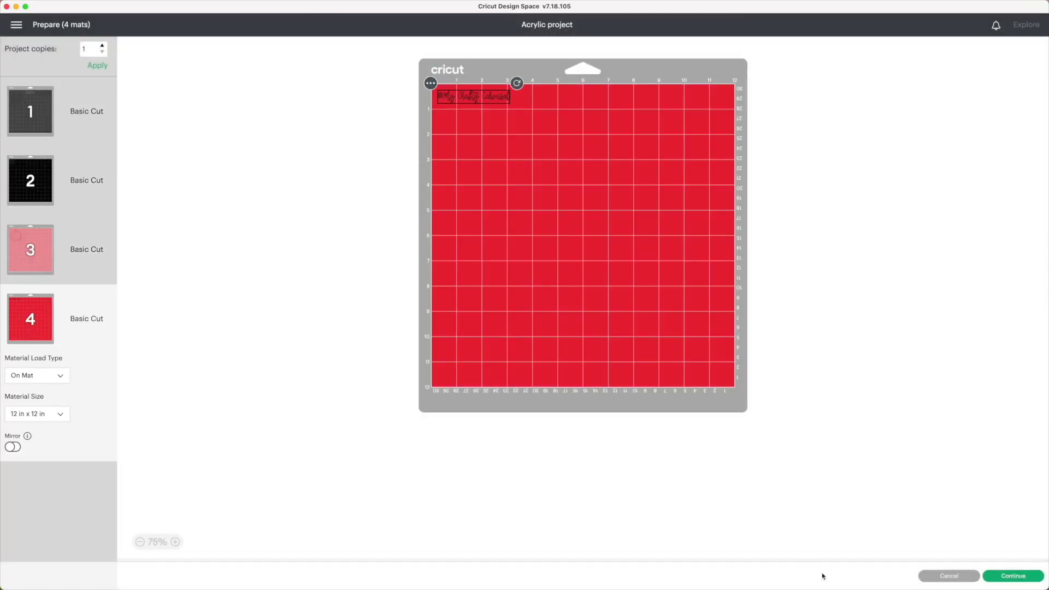
{"action": "left_click", "coordinate": [948, 579]}
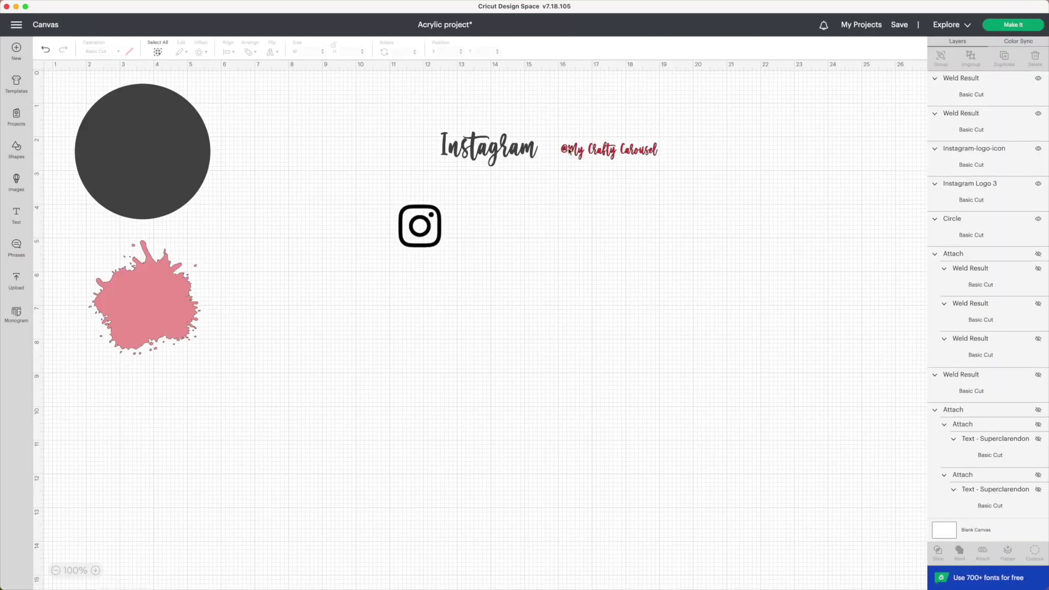
{"action": "left_click_drag", "start_coordinate": [562, 131], "coordinate": [715, 197]}
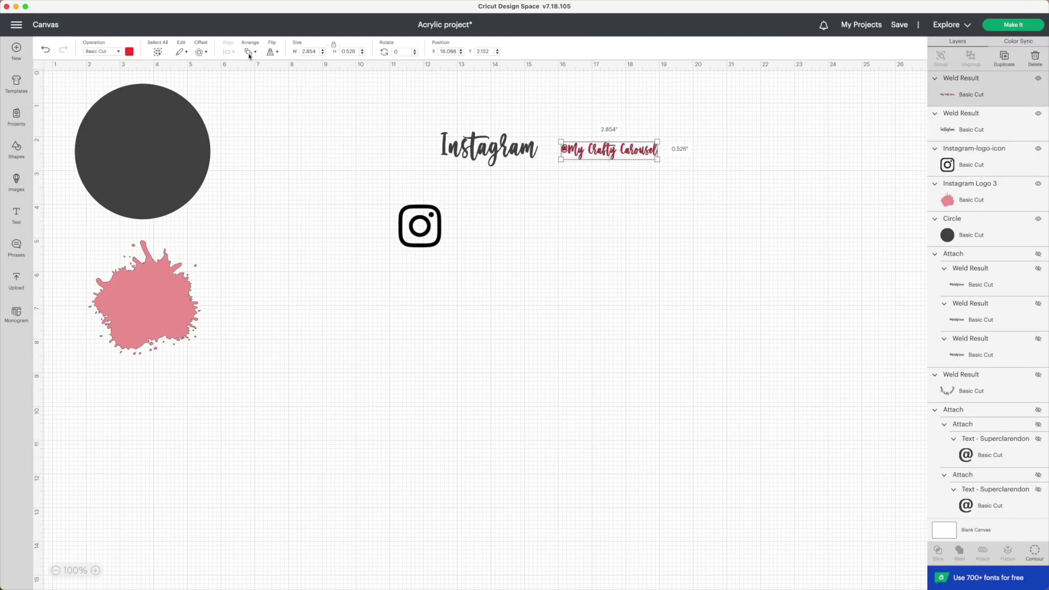
{"action": "left_click", "coordinate": [129, 51]}
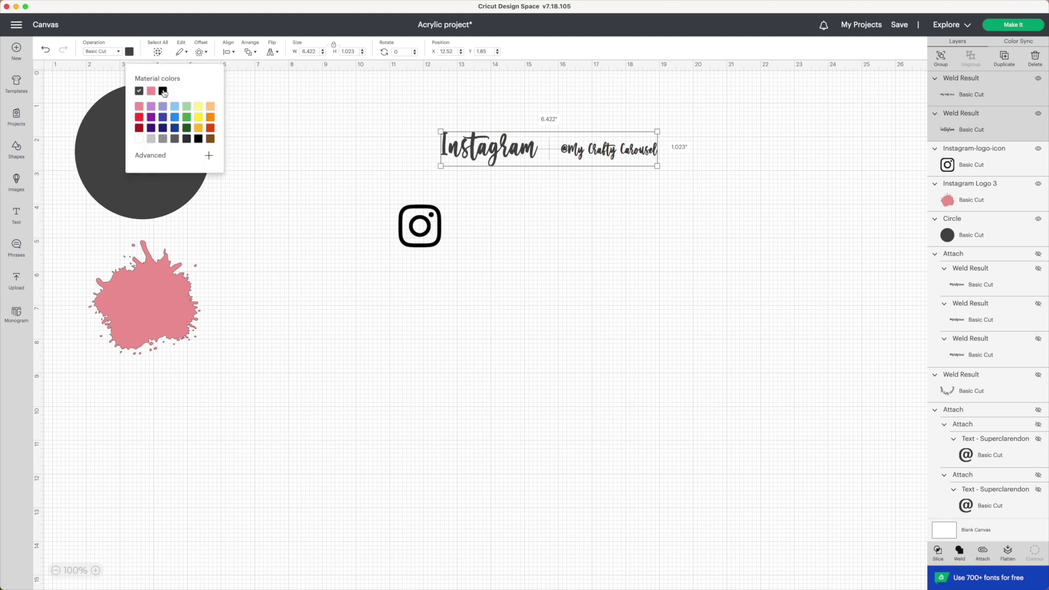
{"action": "left_click", "coordinate": [162, 92]}
{"action": "left_click", "coordinate": [364, 212]}
{"action": "left_click_drag", "start_coordinate": [379, 189], "coordinate": [415, 260]}
{"action": "left_click", "coordinate": [129, 51]}
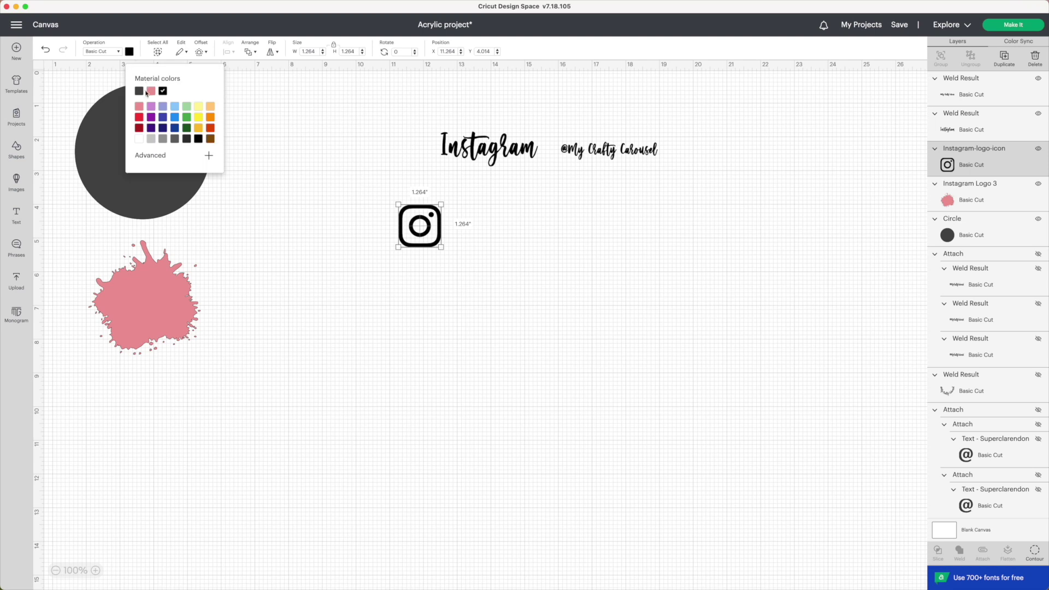
- Recolour the pink splatter dark grey to match the circle
{"action": "left_click_drag", "start_coordinate": [86, 244], "coordinate": [231, 321]}
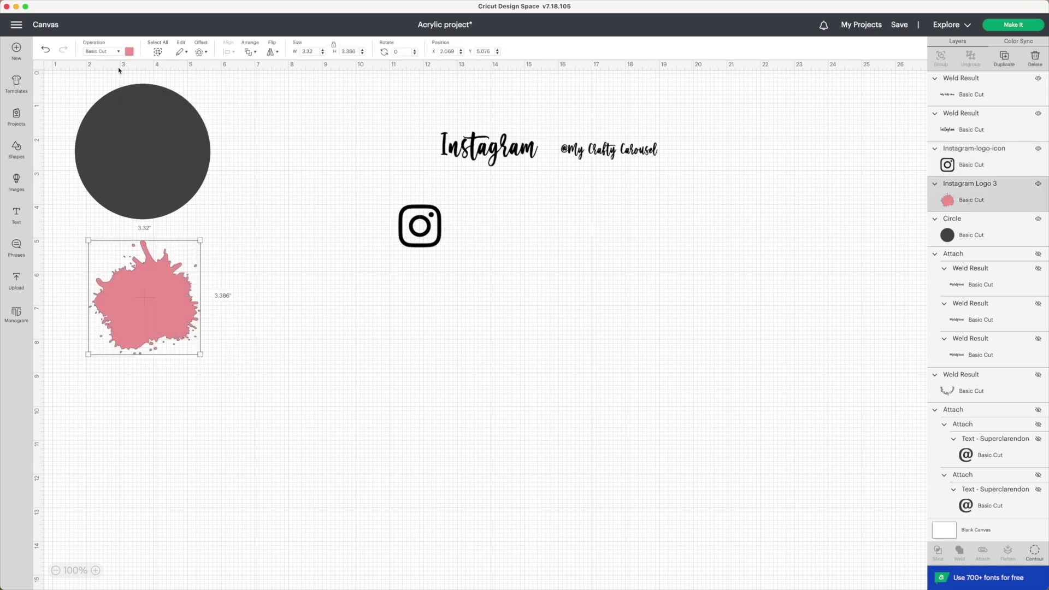
{"action": "left_click", "coordinate": [129, 53]}
{"action": "left_click", "coordinate": [141, 92]}
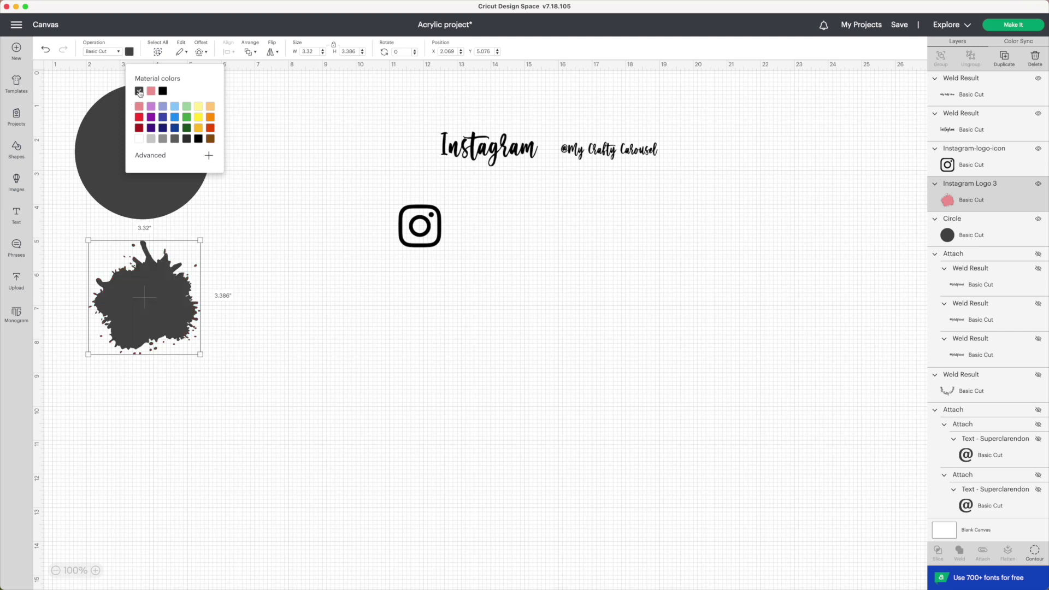
{"action": "left_click", "coordinate": [283, 176]}
- Delete the dark grey circle and move the splatter up towards the Instagram icon and lettering
{"action": "left_click", "coordinate": [172, 174]}
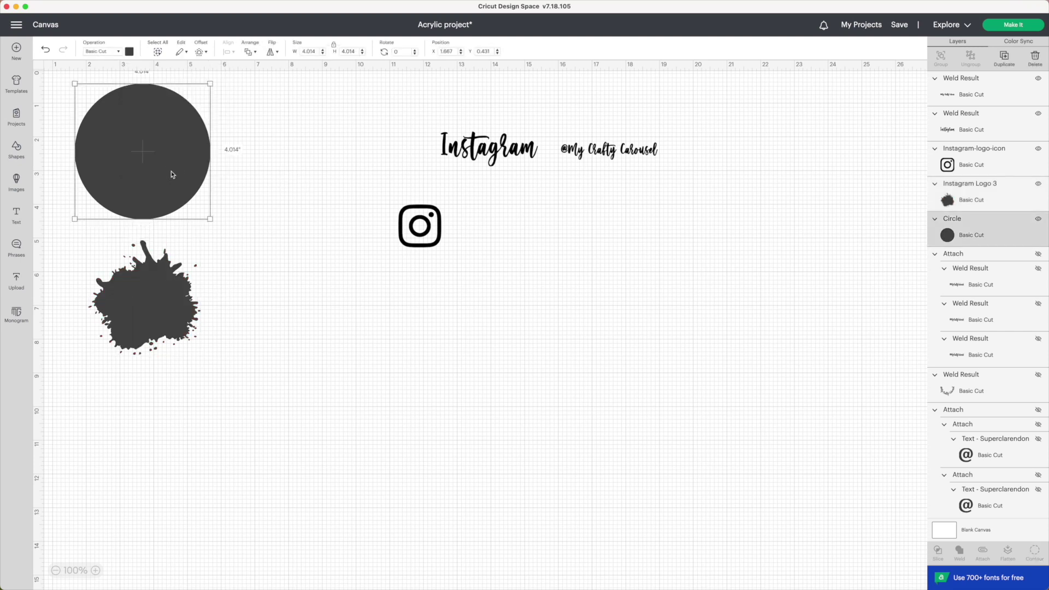
{"action": "key", "text": "Delete"}
{"action": "left_click_drag", "start_coordinate": [166, 282], "coordinate": [305, 182]}
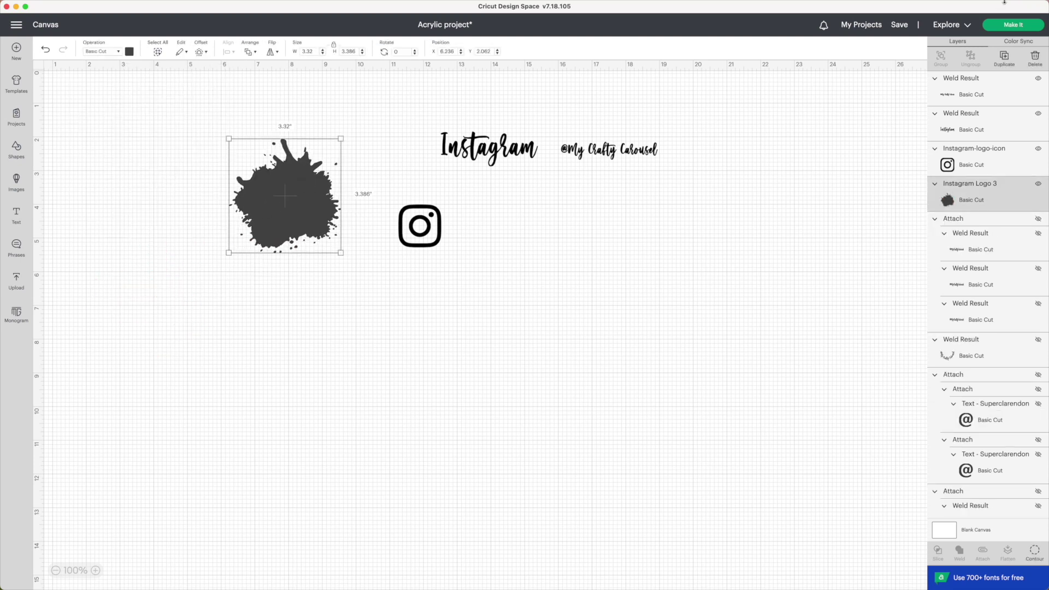
- Prepare the single-colour project for cutting, loading the material on a 12 in x 12 in mat
{"action": "left_click", "coordinate": [1025, 28]}
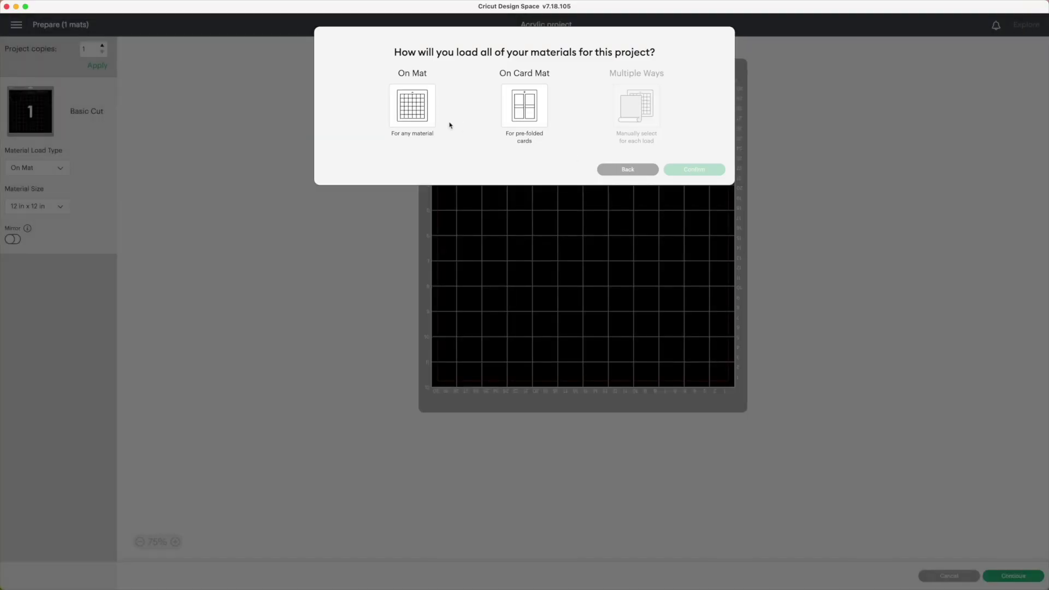
{"action": "left_click", "coordinate": [422, 123]}
{"action": "left_click", "coordinate": [693, 202]}
{"action": "left_click", "coordinate": [489, 147]}
{"action": "left_click_drag", "start_coordinate": [547, 116], "coordinate": [477, 225]}
{"action": "left_click_drag", "start_coordinate": [583, 109], "coordinate": [530, 223]}
{"action": "left_click_drag", "start_coordinate": [693, 102], "coordinate": [651, 136]}
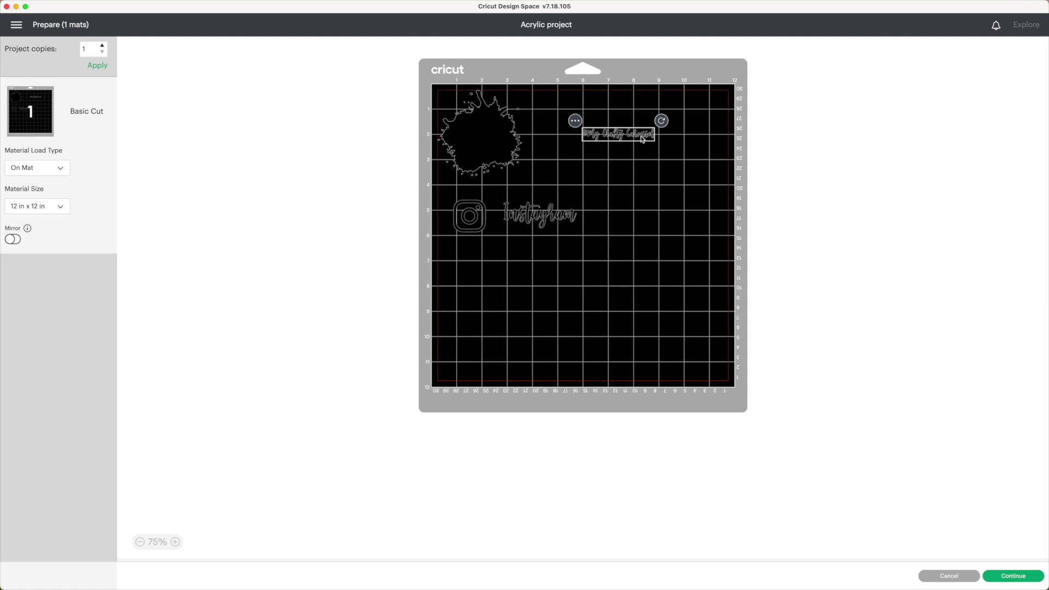
{"action": "left_click_drag", "start_coordinate": [631, 138], "coordinate": [510, 254]}
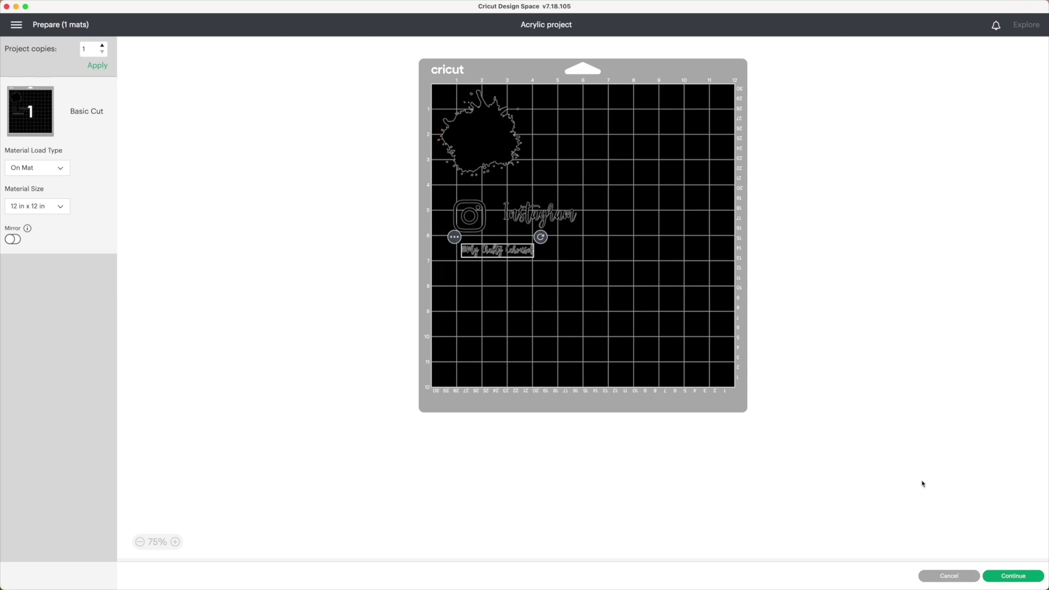
{"action": "left_click", "coordinate": [950, 576]}
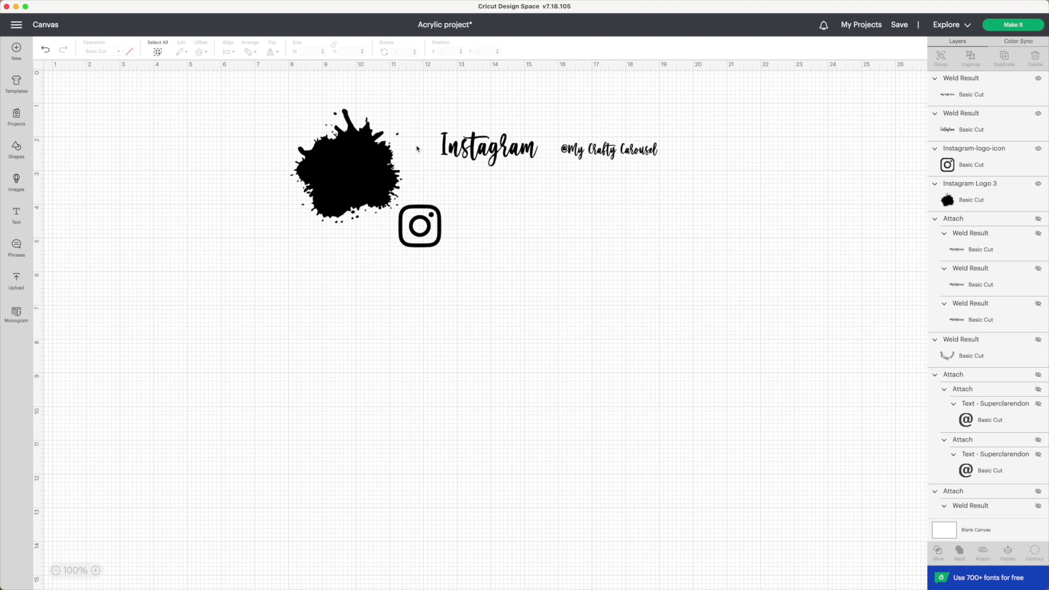
- Move the black splatter away from the Instagram icon to open canvas at about X 2.3, Y 0.9 in
{"action": "left_click_drag", "start_coordinate": [333, 164], "coordinate": [133, 155]}
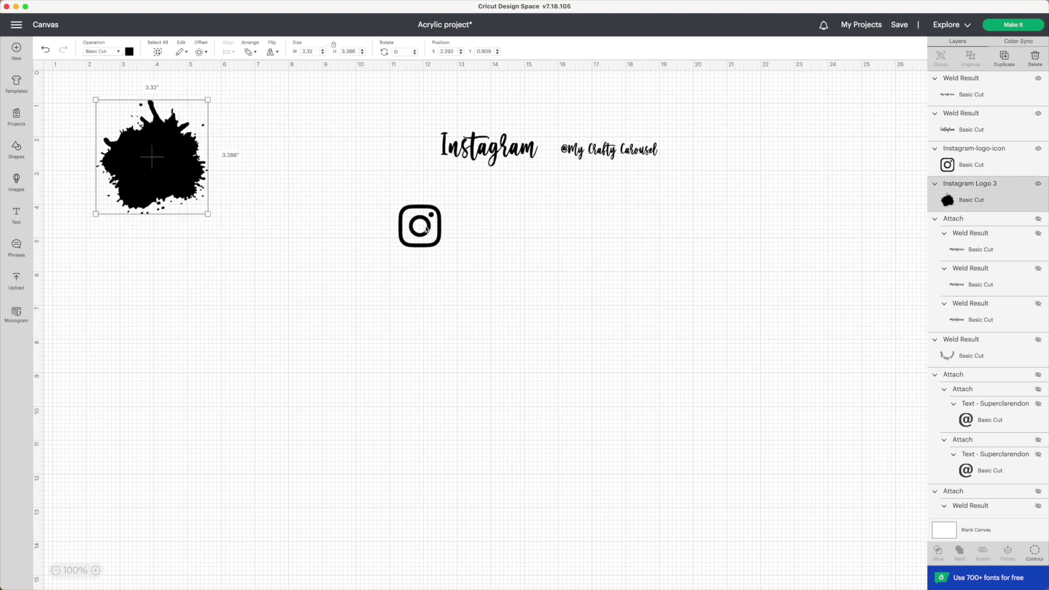